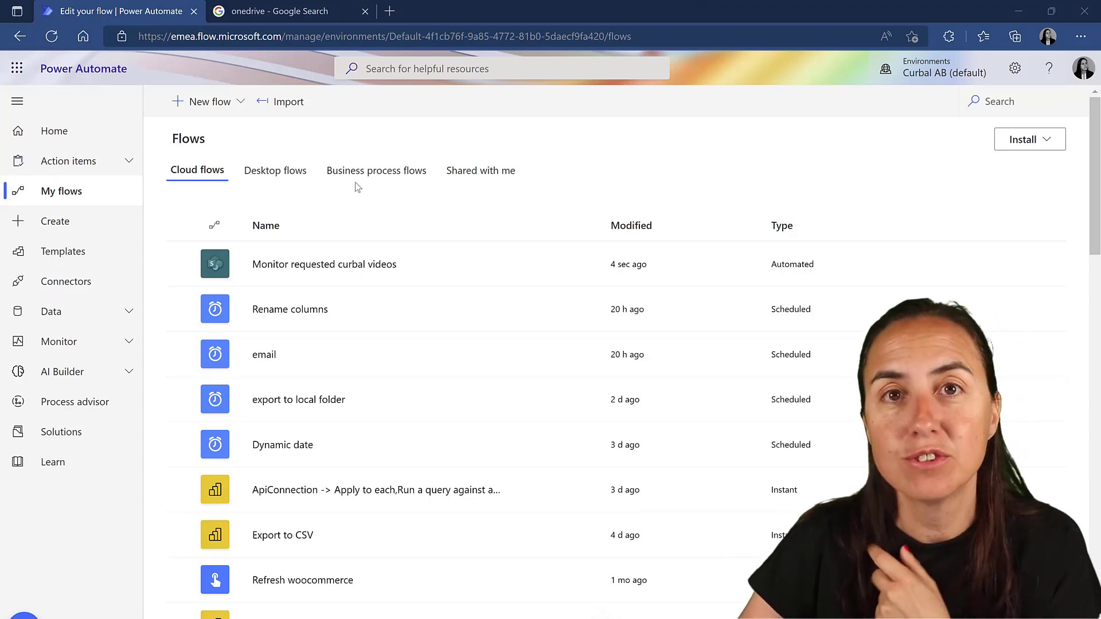
# Create a scheduled cloud flow named 'Automatic PBI exports' that repeats every 10 minutes
pyautogui.click(231, 108)
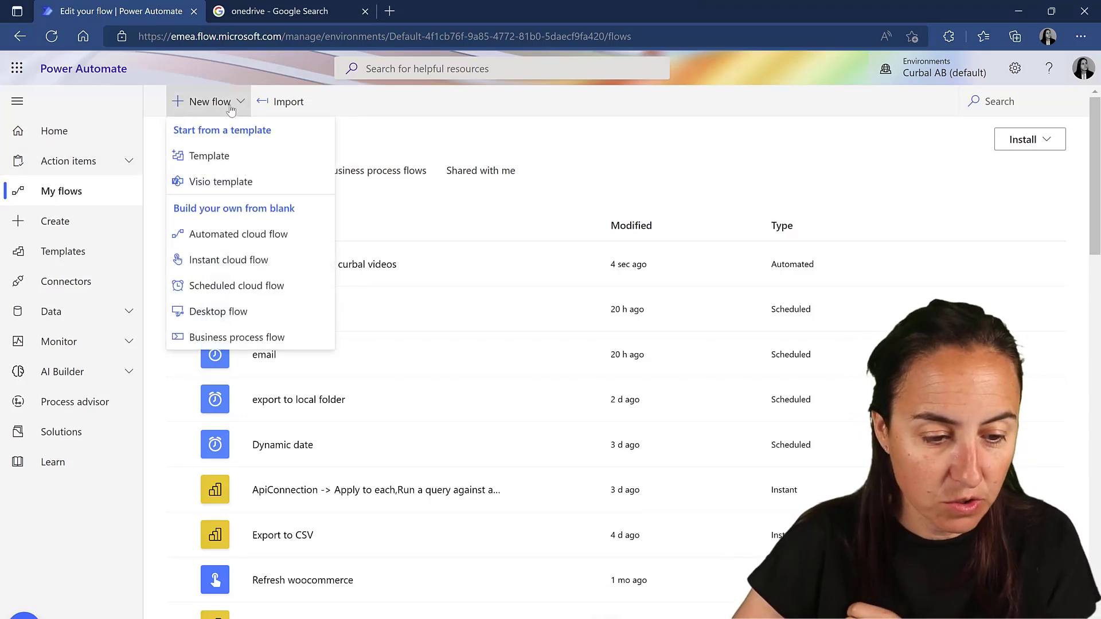
pyautogui.click(262, 288)
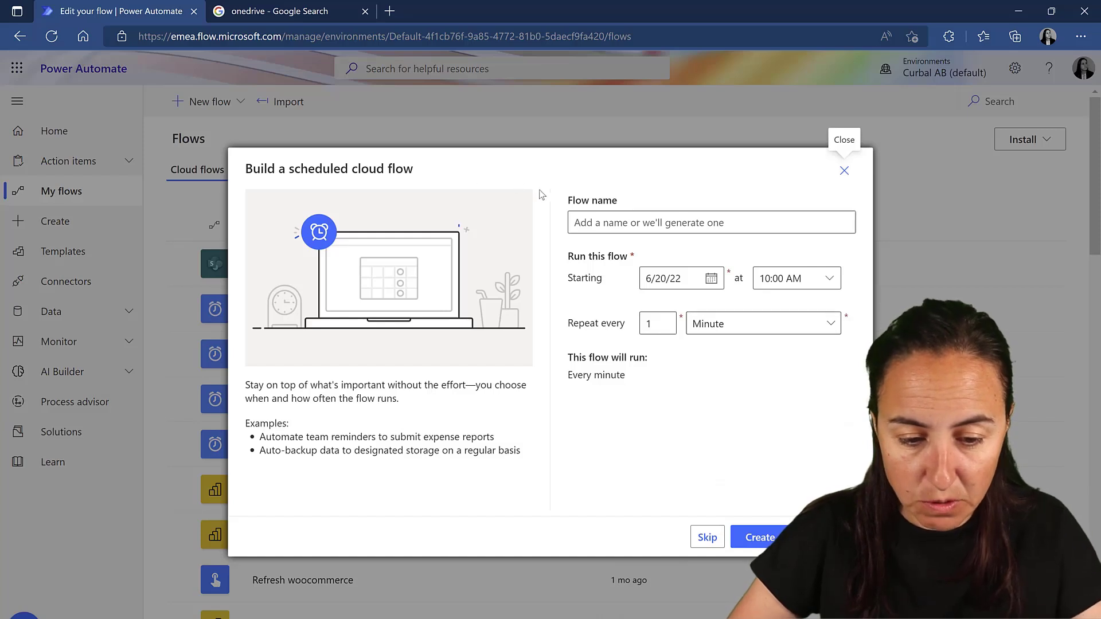
pyautogui.click(694, 224)
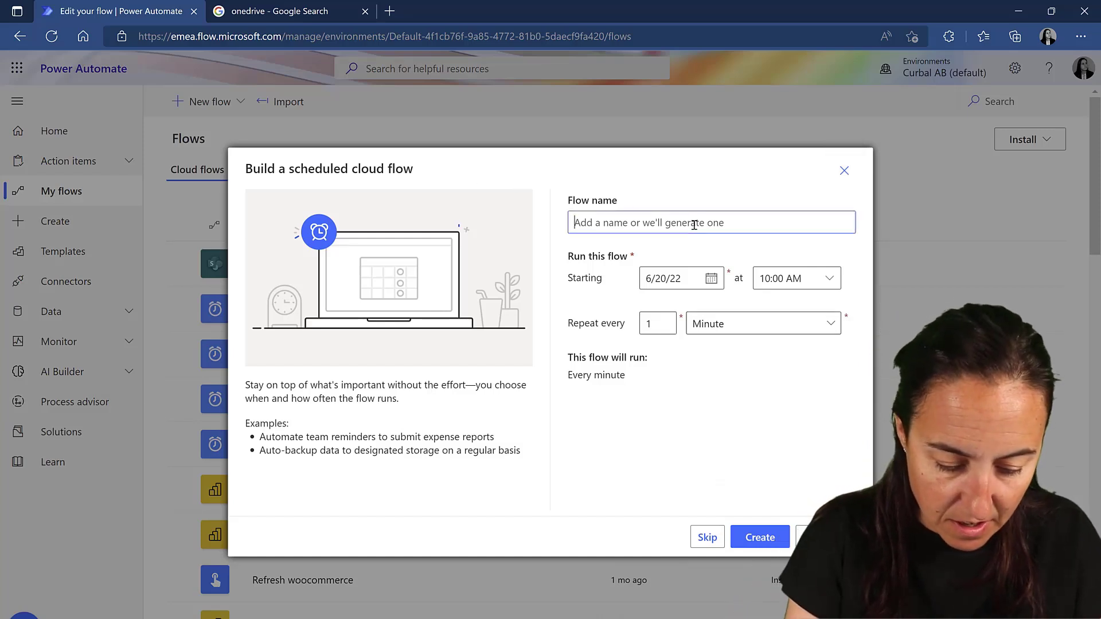
pyautogui.write('Automatic ')
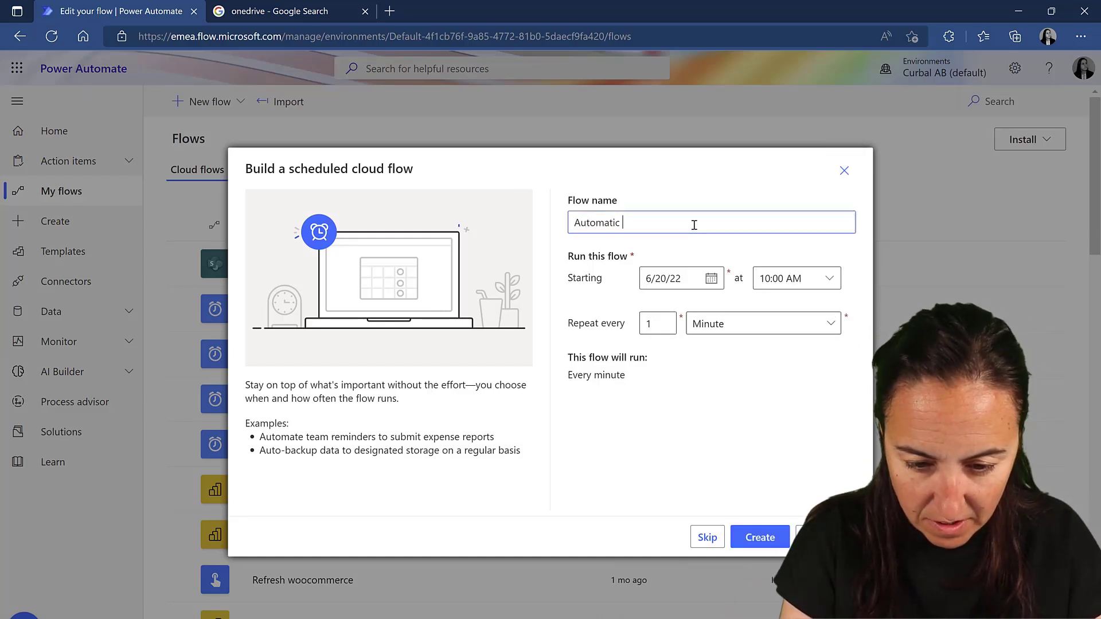
pyautogui.write('PBI exports')
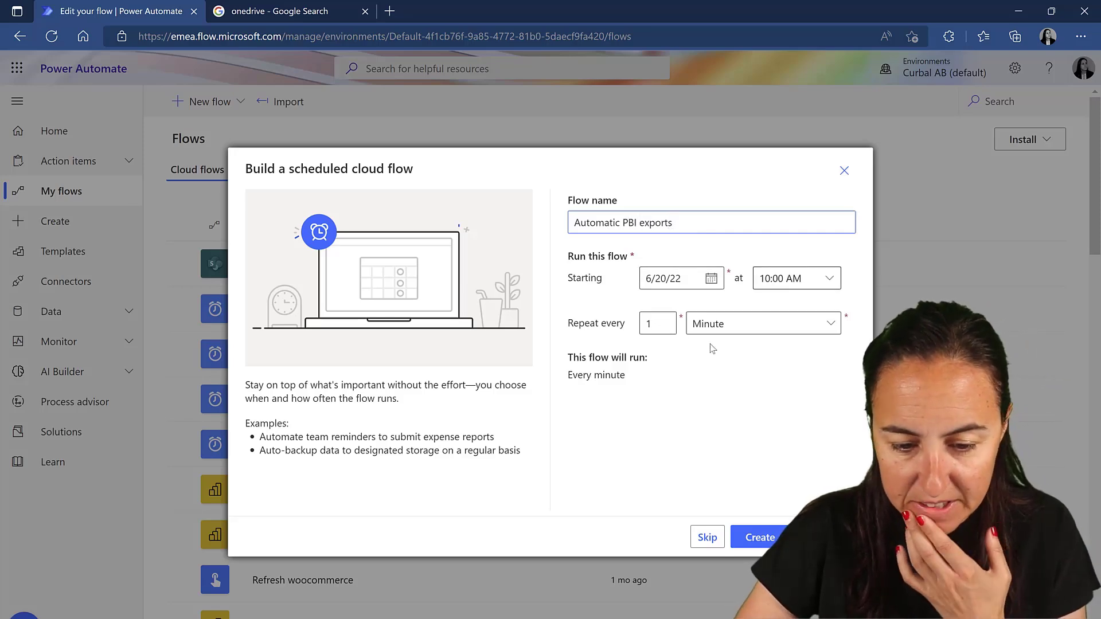
pyautogui.click(658, 331)
pyautogui.write('0')
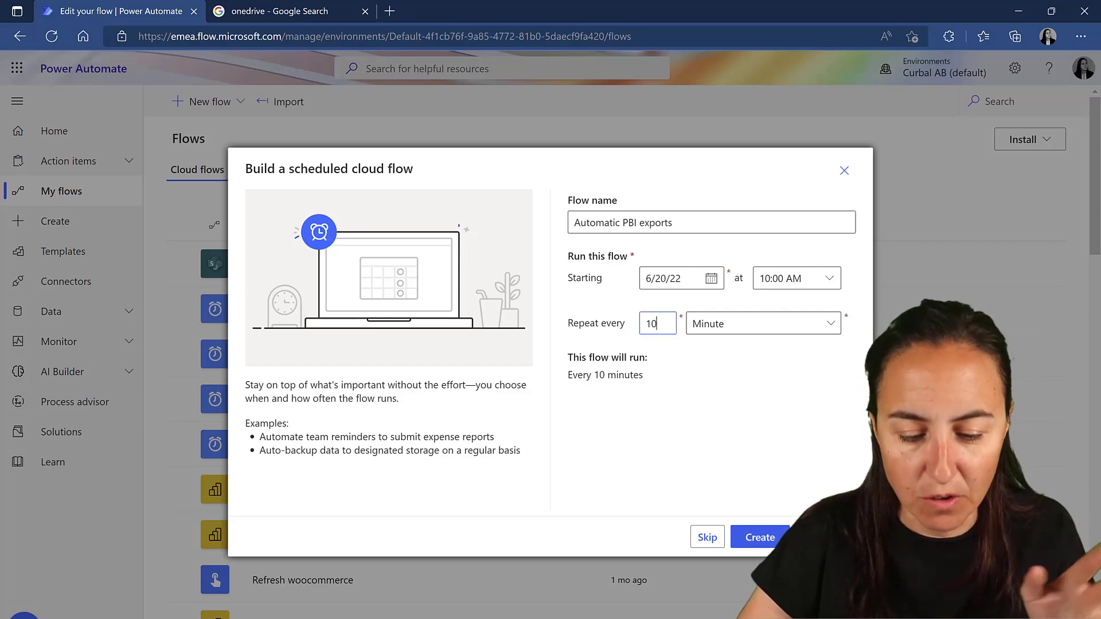
pyautogui.click(767, 542)
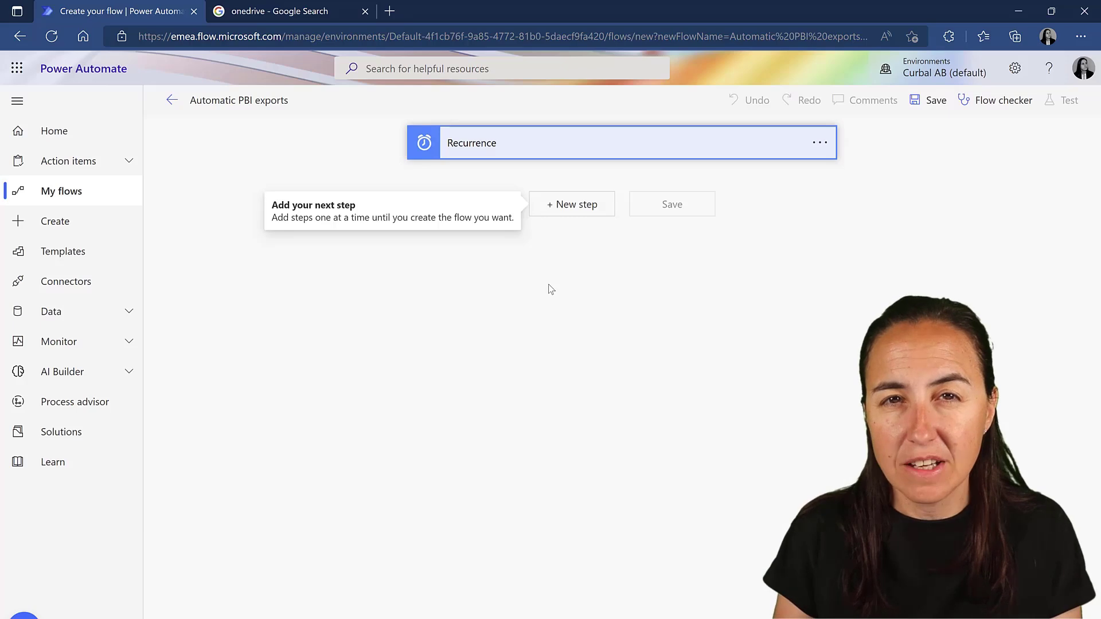
# Add Power BI's 'Run a query against a dataset' action after the Recurrence trigger
pyautogui.click(565, 208)
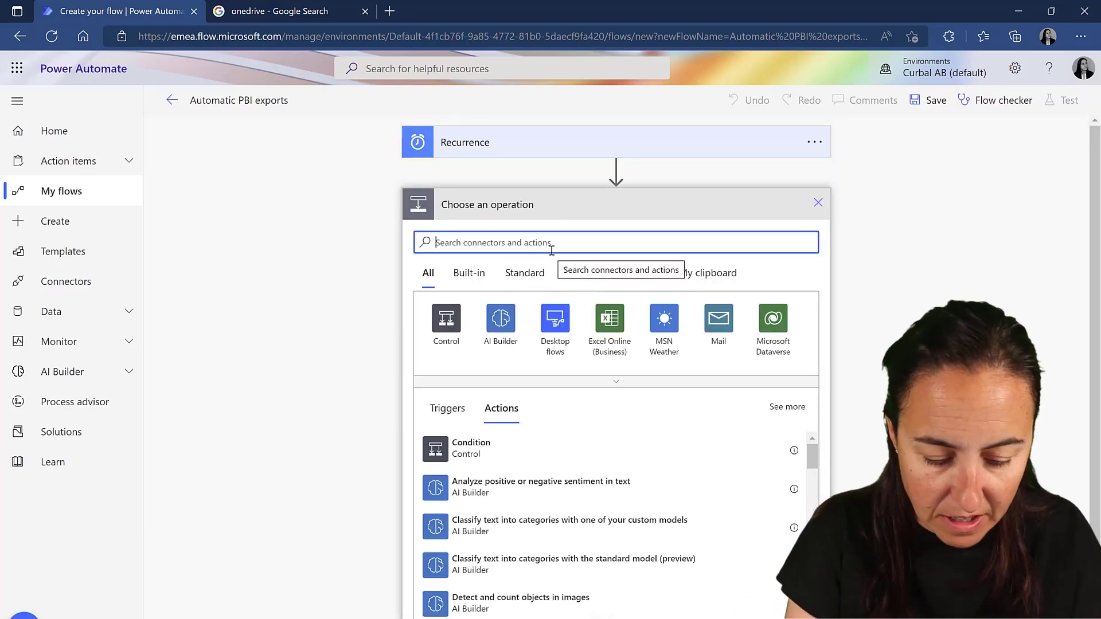
pyautogui.write('eun')
pyautogui.press('BackSpace')
pyautogui.press('BackSpace')
pyautogui.press('BackSpace')
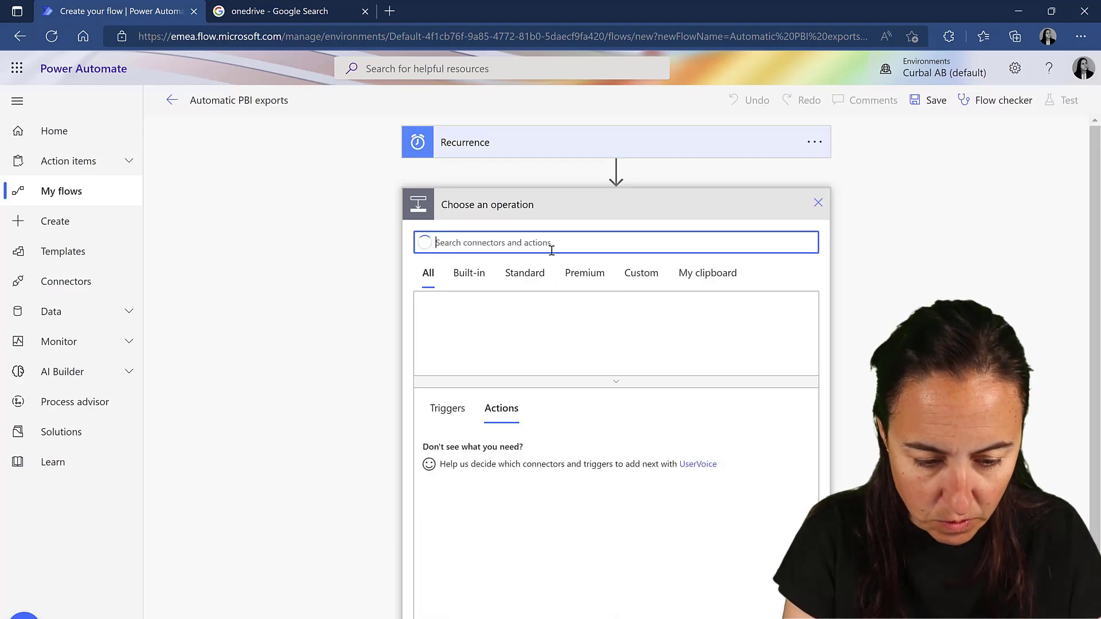
pyautogui.write('run a qu')
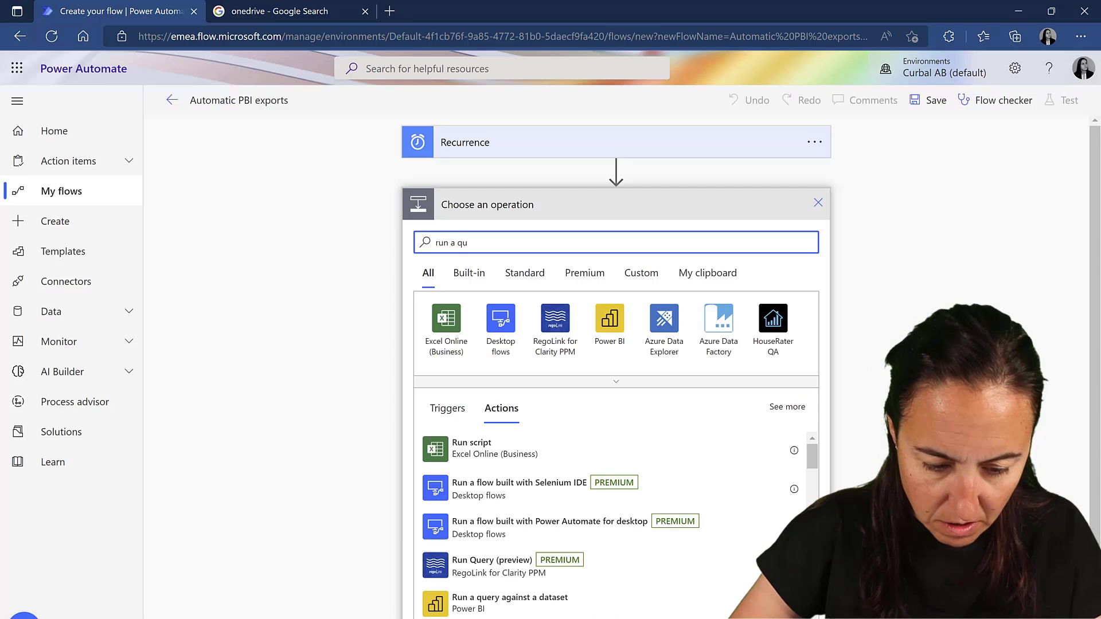
pyautogui.click(442, 607)
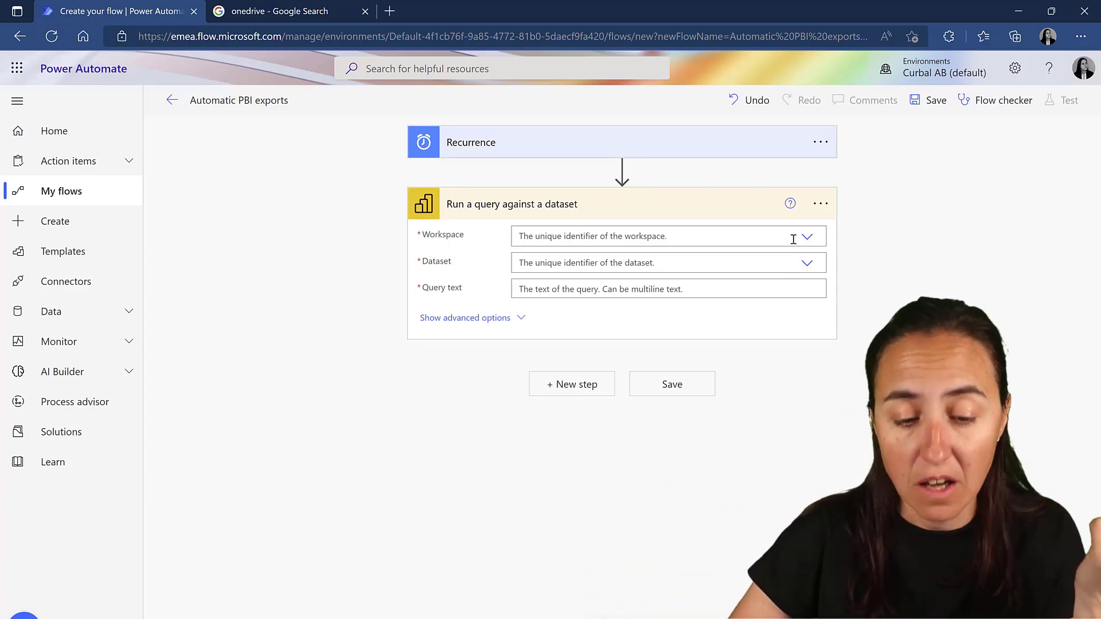
# Point the query at the Northwind workspace and its Northwind Power BI final report-ODATA dataset
pyautogui.click(807, 237)
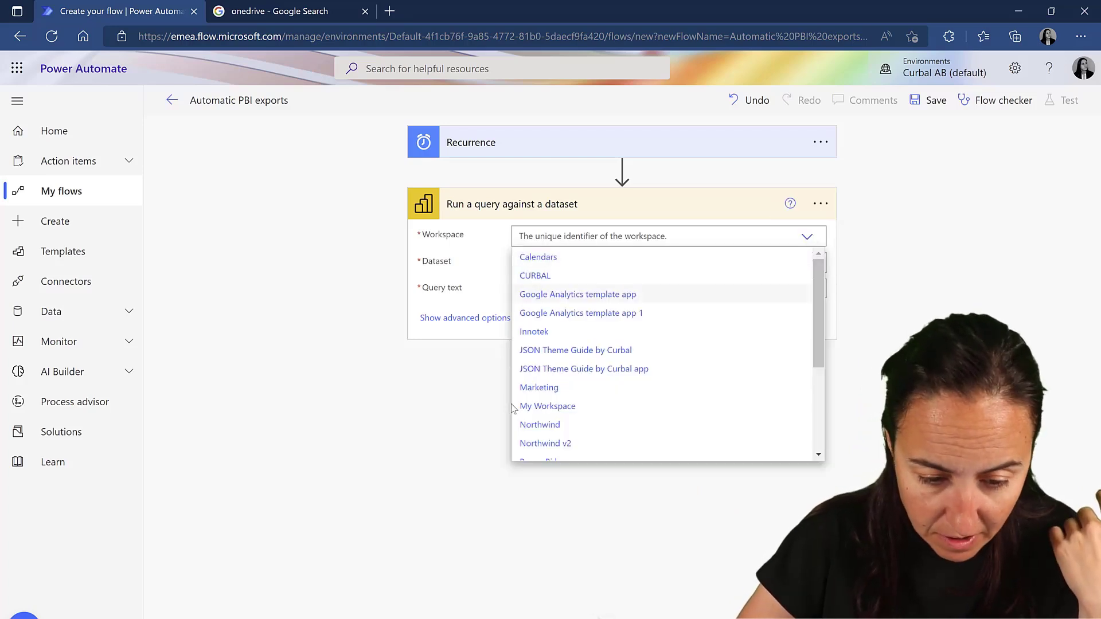
pyautogui.click(553, 426)
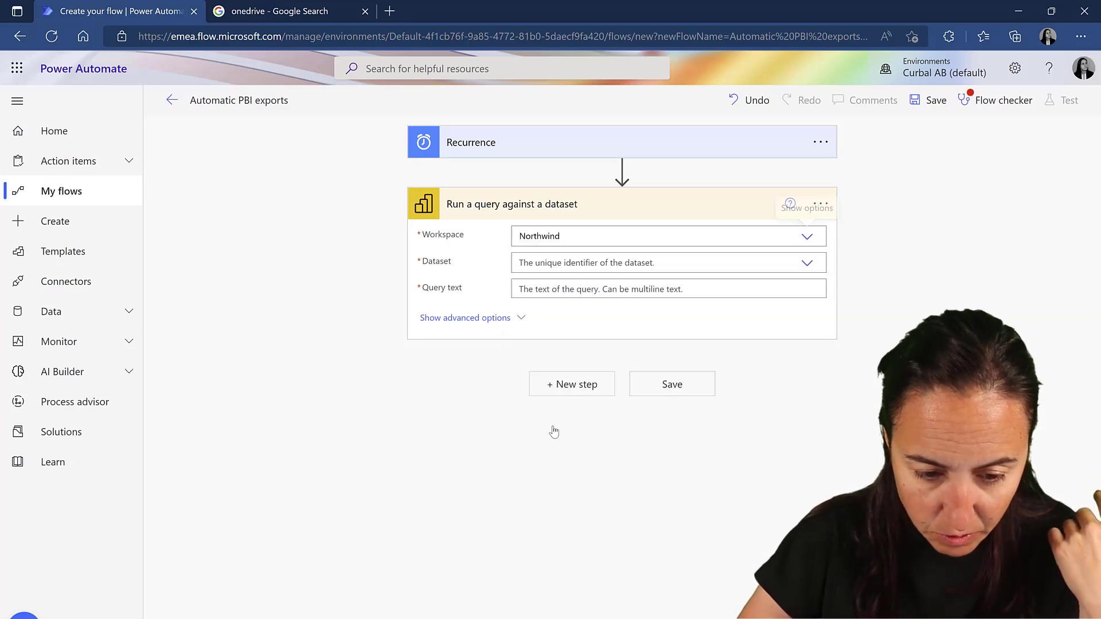
pyautogui.click(804, 263)
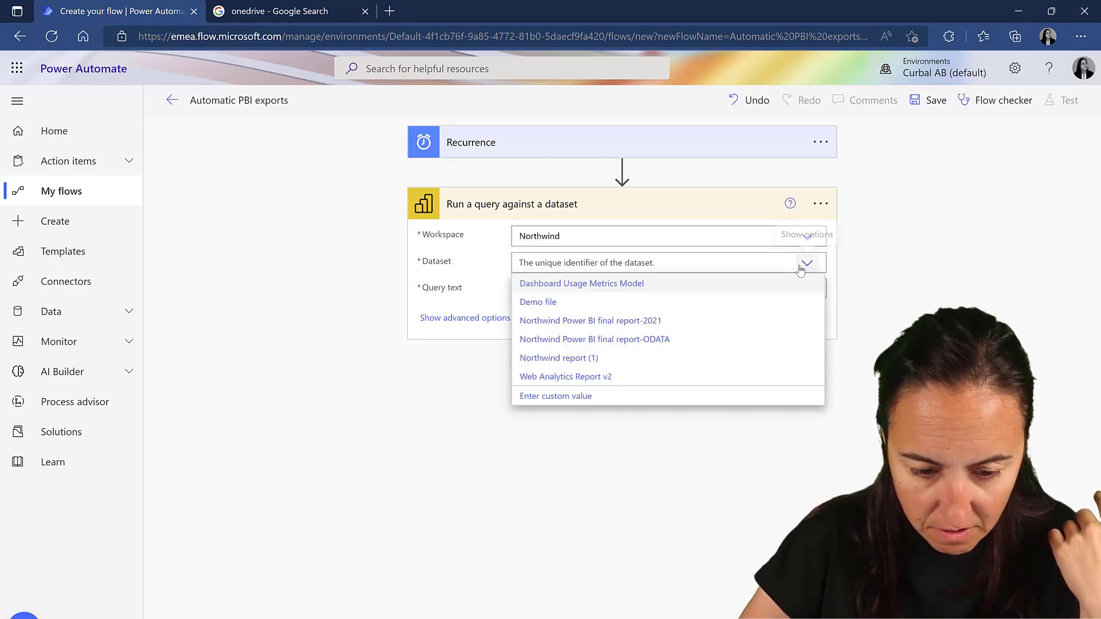
pyautogui.click(638, 340)
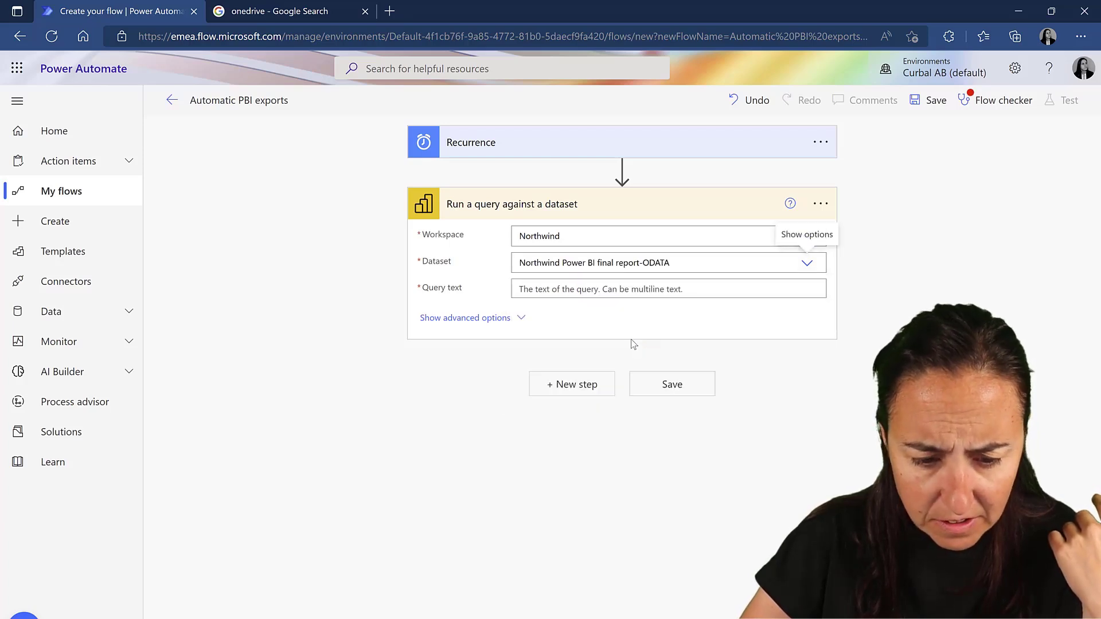
pyautogui.click(541, 290)
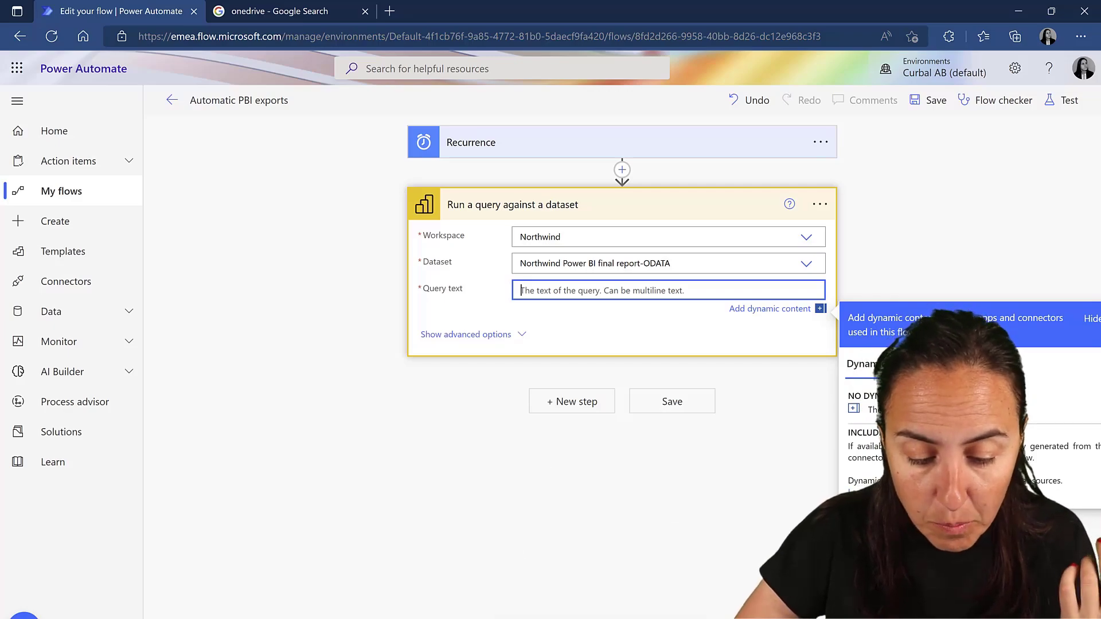
# Copy the table's SUMMARIZECOLUMNS formula line from Power BI Desktop, then return to the flow editor
pyautogui.hotkey('alt', 'Tab')
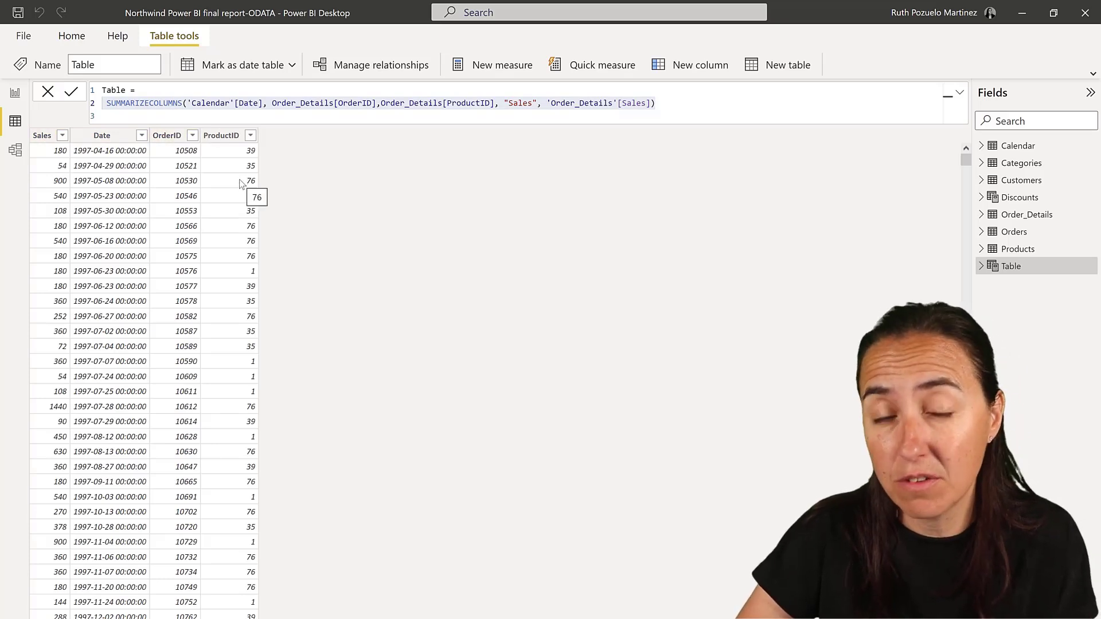
pyautogui.click(135, 114)
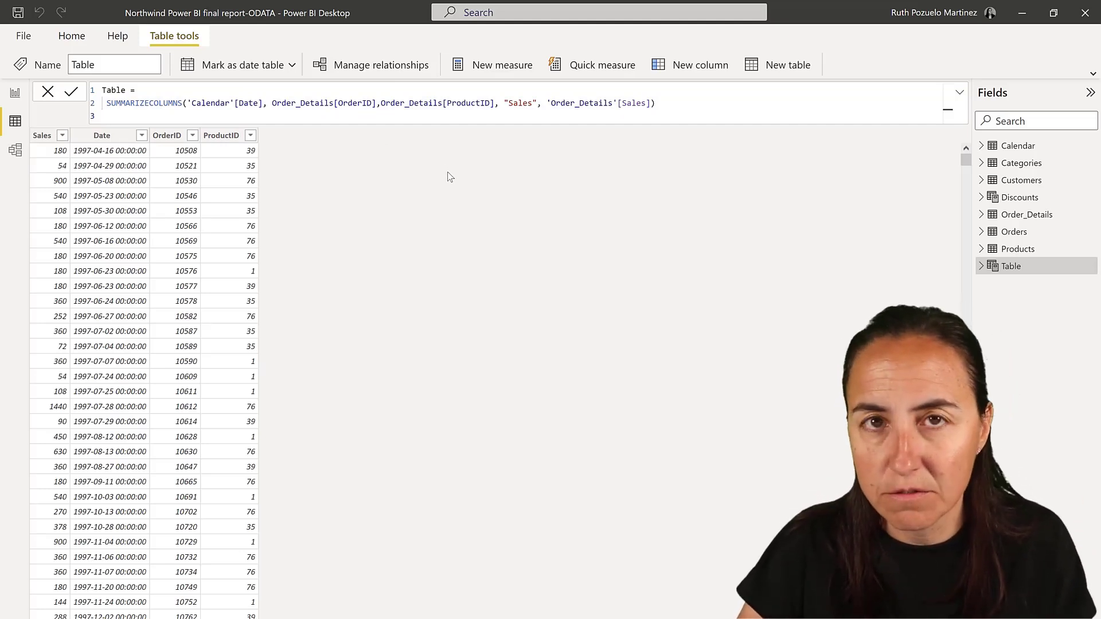
pyautogui.moveTo(679, 104); pyautogui.dragTo(5, 109)
pyautogui.hotkey('ctrl', 'c')
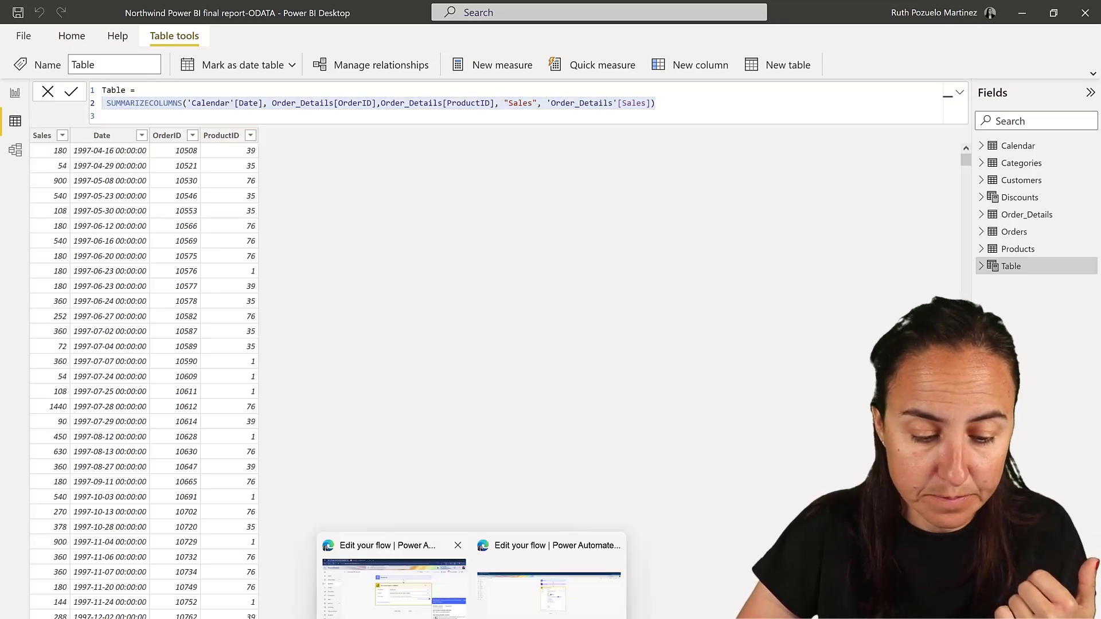
pyautogui.click(403, 613)
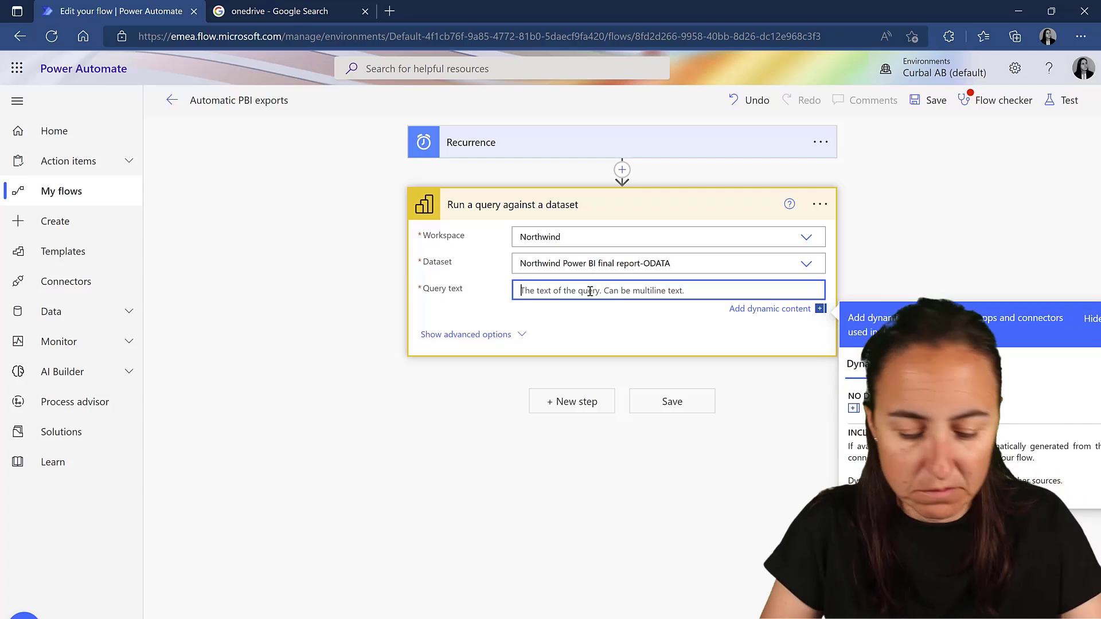
# Write the query as DEFINE VAR _sale = the pasted SUMMARIZECOLUMNS, EVALUATE _sale, and save the flow
pyautogui.write('DEFIN')
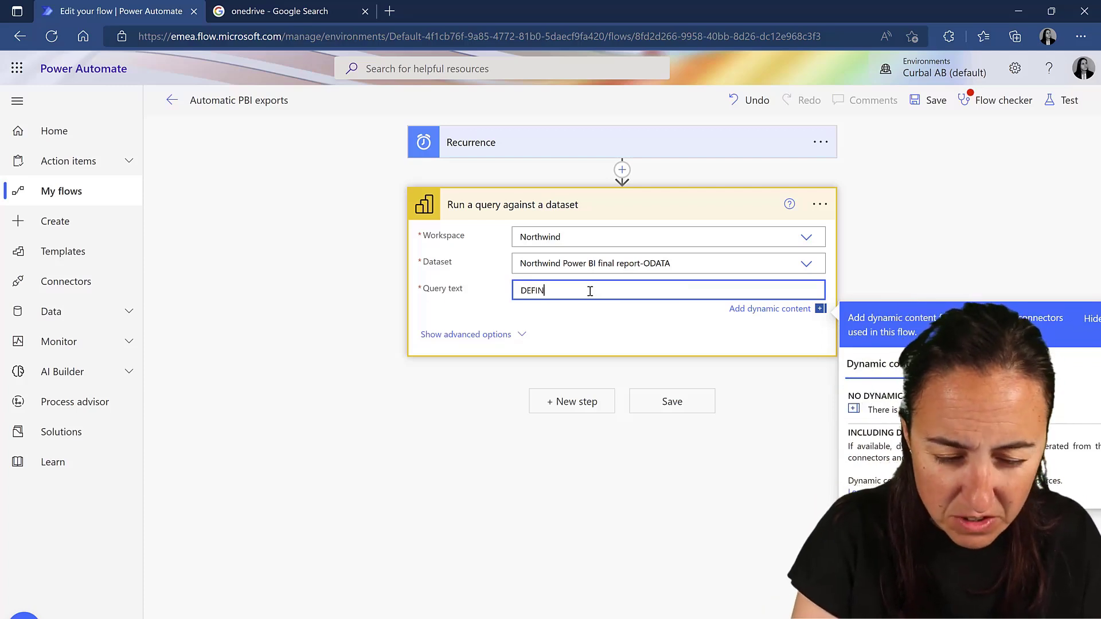
pyautogui.write('E')
pyautogui.press('Return')
pyautogui.hotkey('ctrl', 'v')
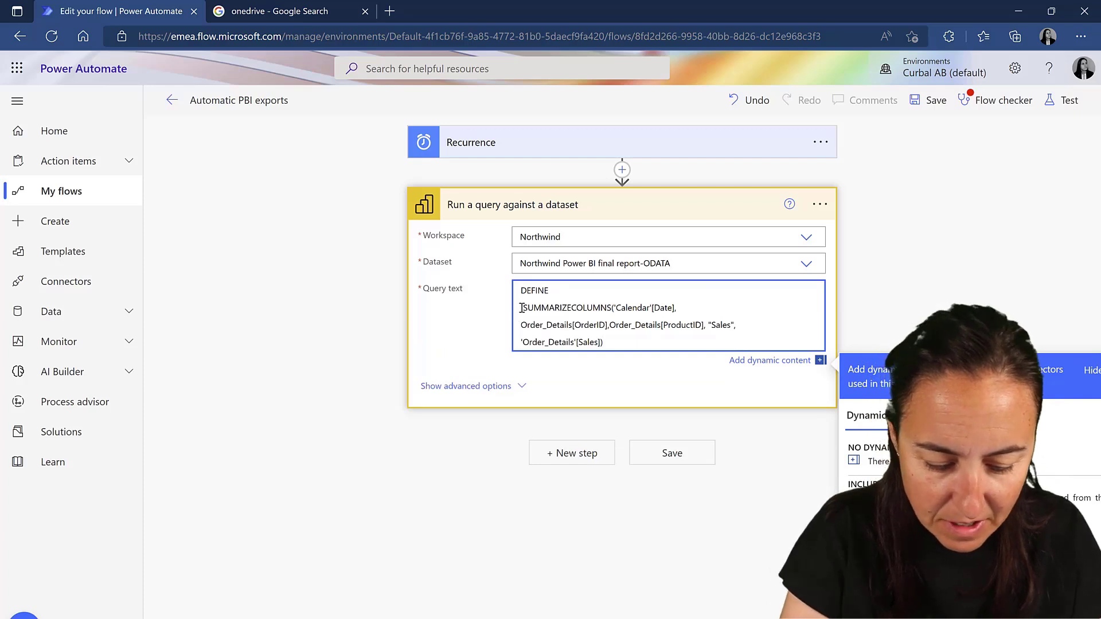
pyautogui.write('VAR _sale =')
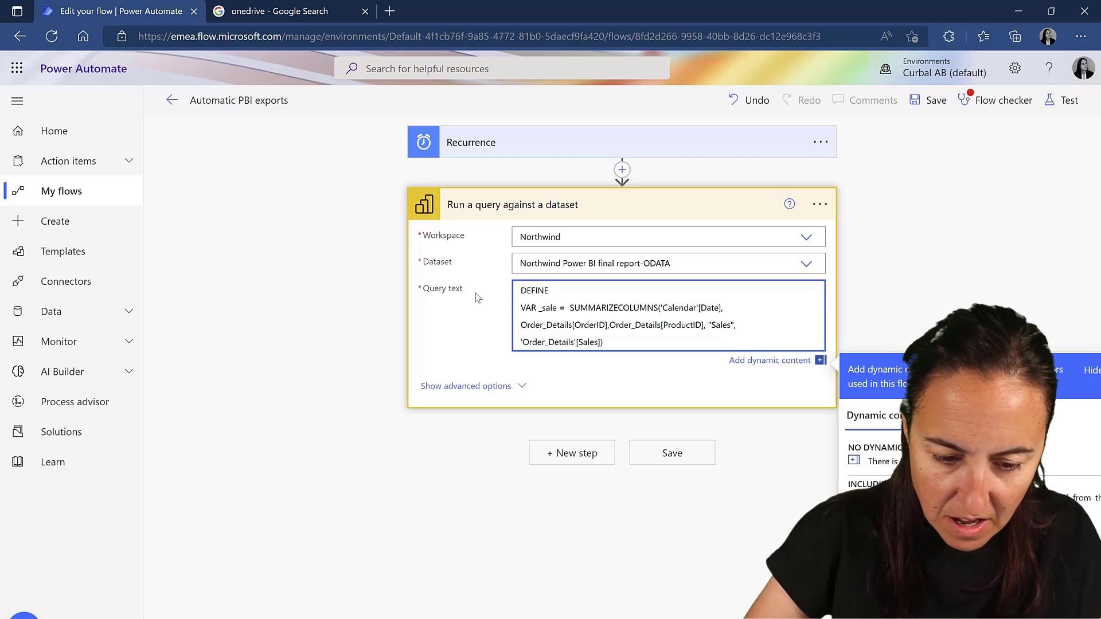
pyautogui.press('Return')
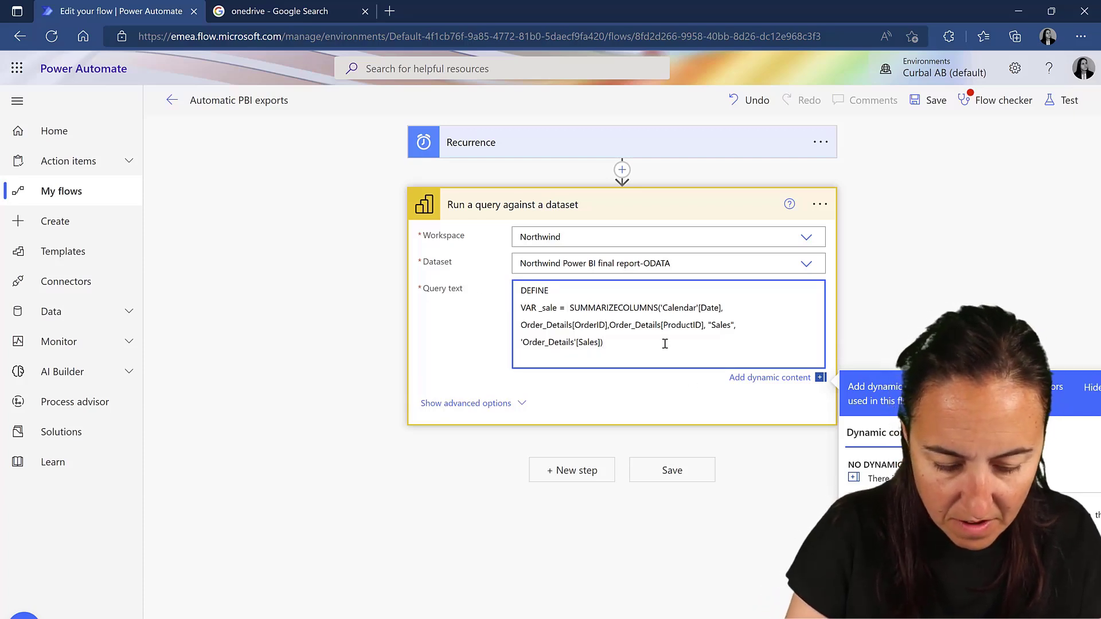
pyautogui.write('EVALUATE')
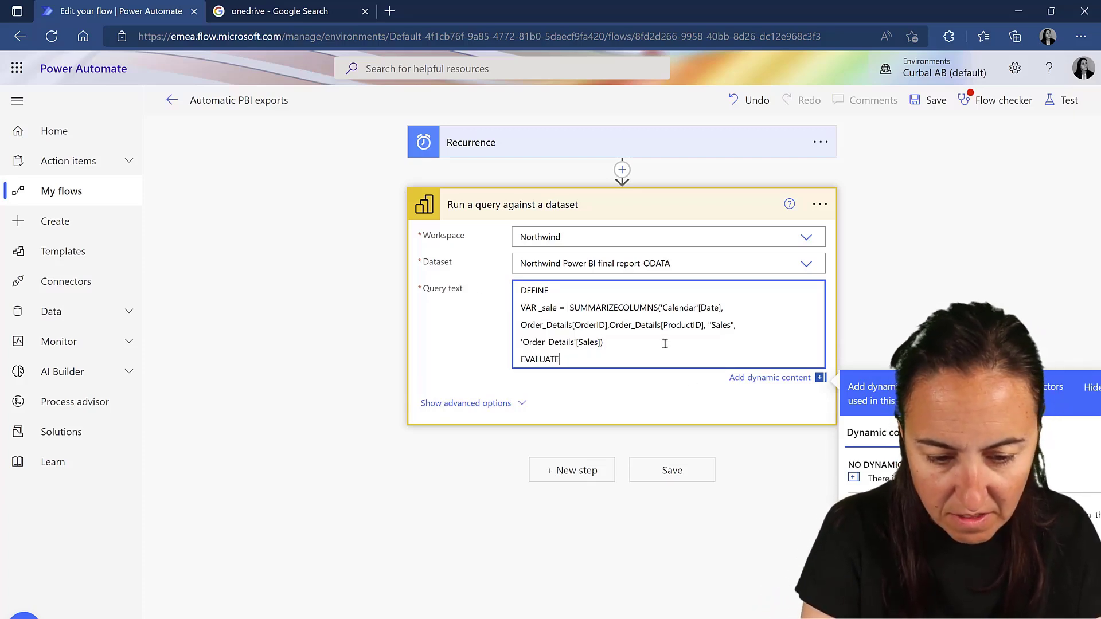
pyautogui.press('Return')
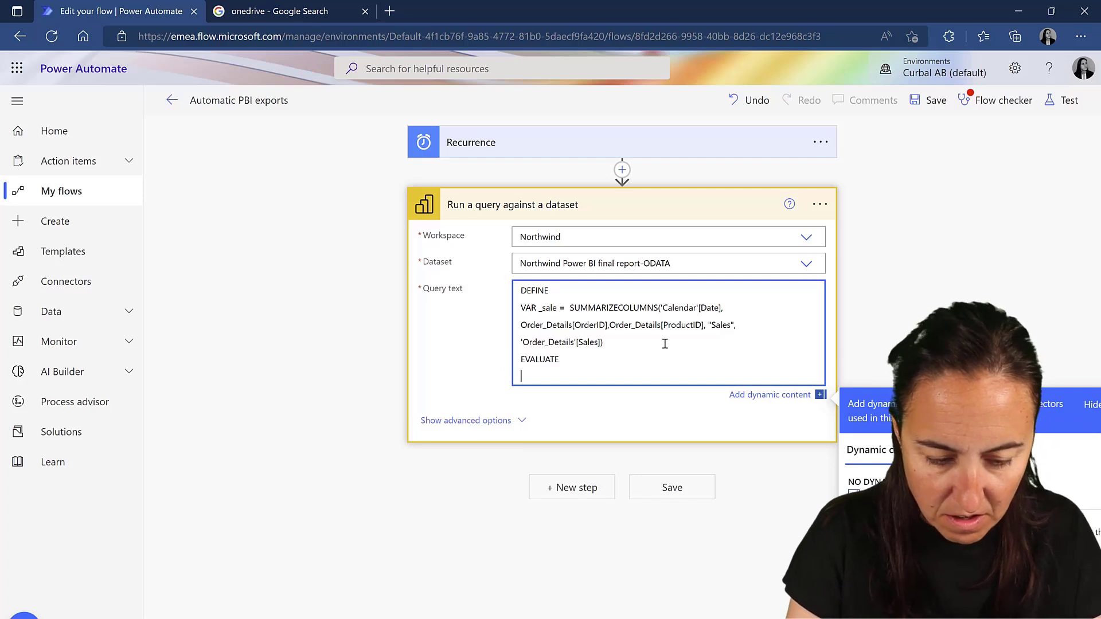
pyautogui.write('_sale')
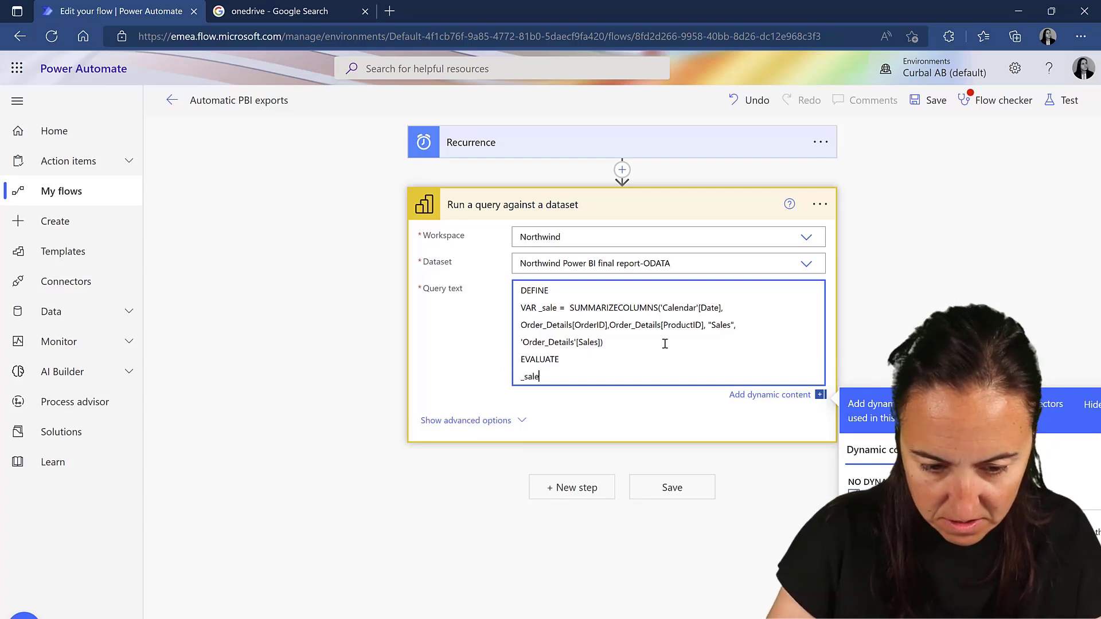
pyautogui.click(672, 487)
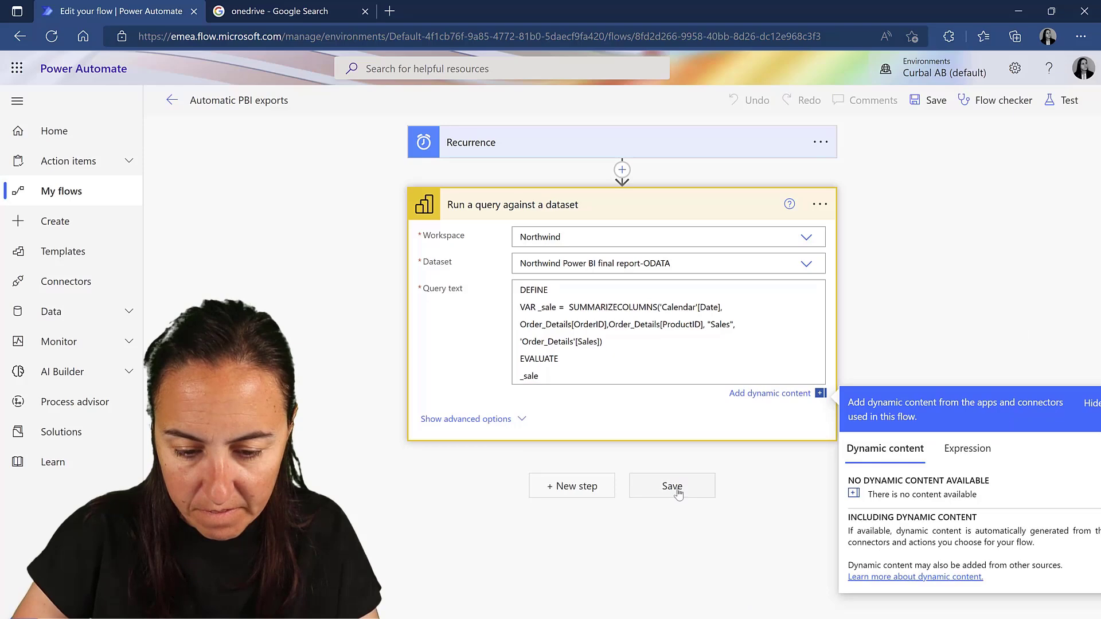
# Test-run the flow manually, check the query step's run inputs, and go back to editing
pyautogui.click(1067, 101)
pyautogui.click(909, 138)
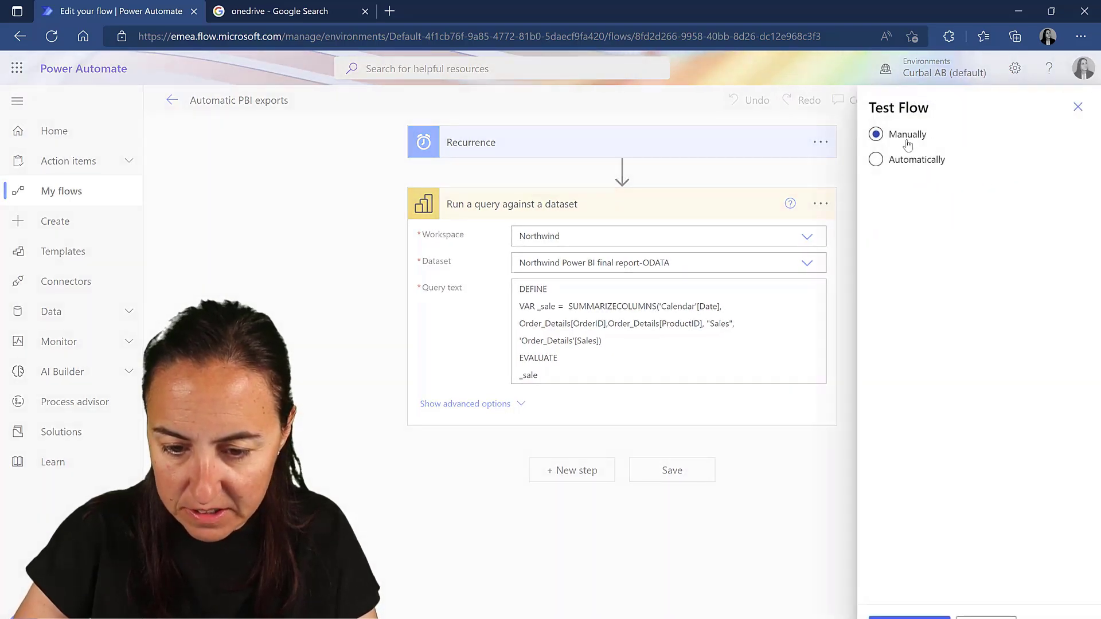
pyautogui.click(909, 618)
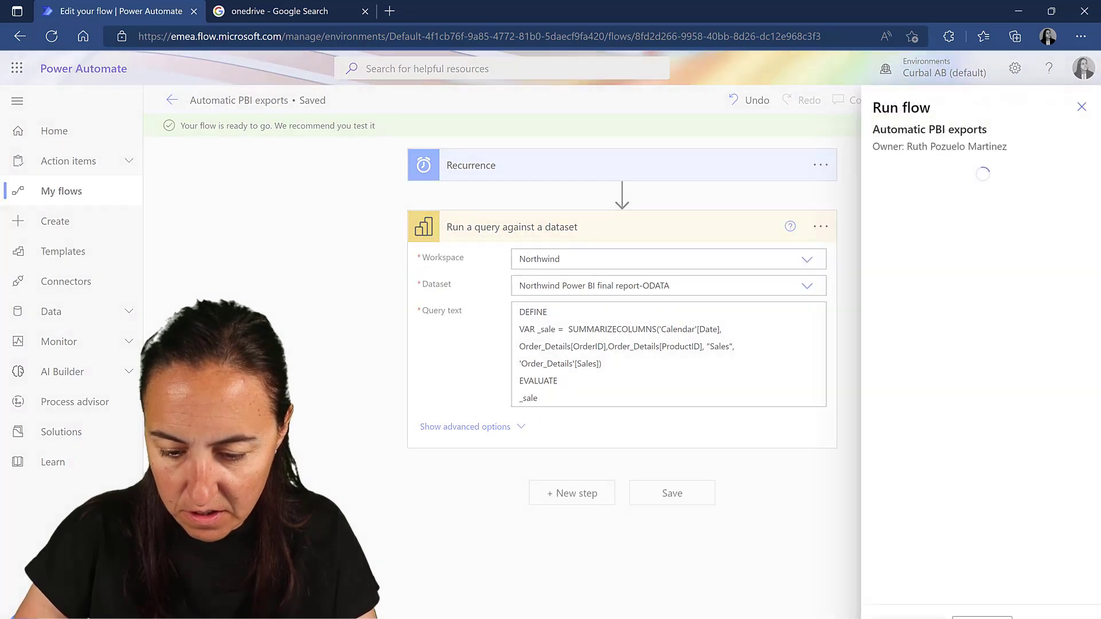
pyautogui.click(895, 612)
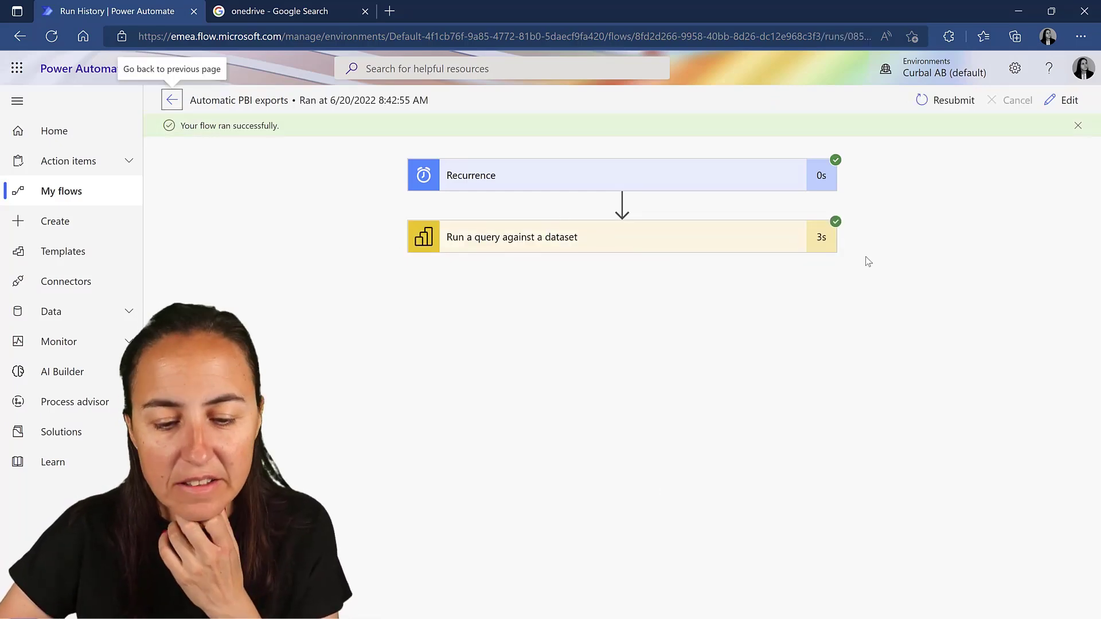
pyautogui.click(700, 252)
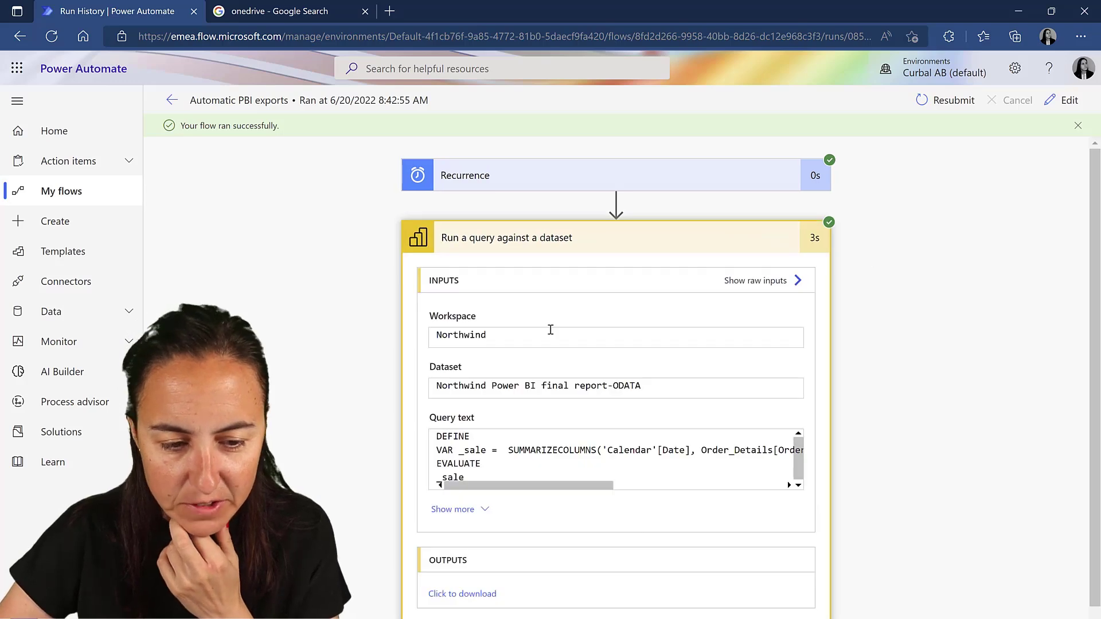
pyautogui.click(1069, 100)
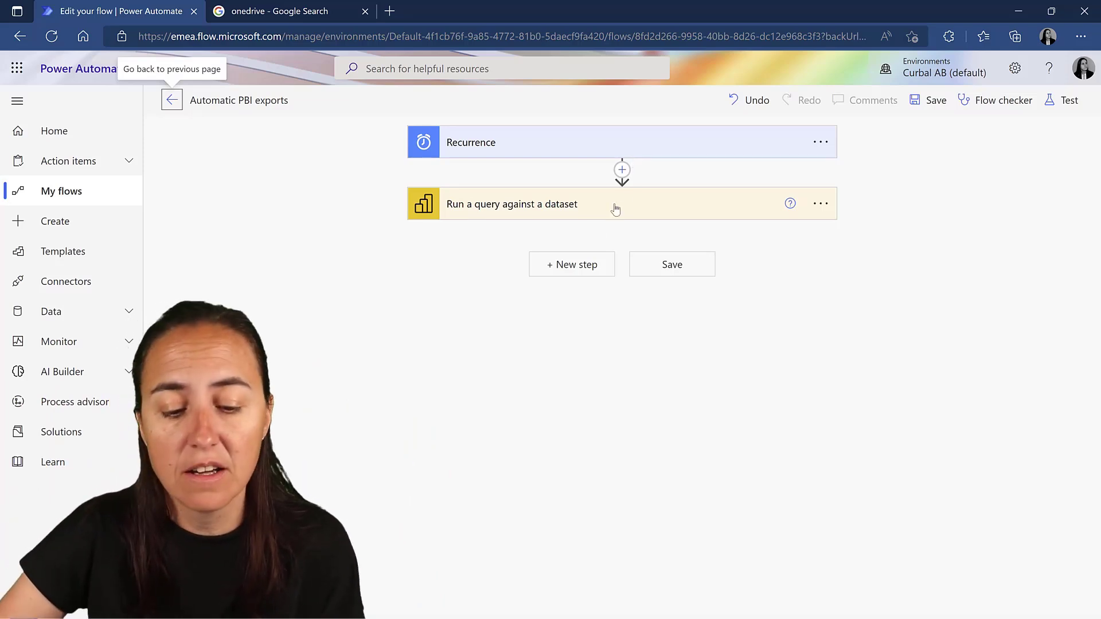
# Add a Create CSV table step that takes the query's First table rows as its source
pyautogui.click(578, 280)
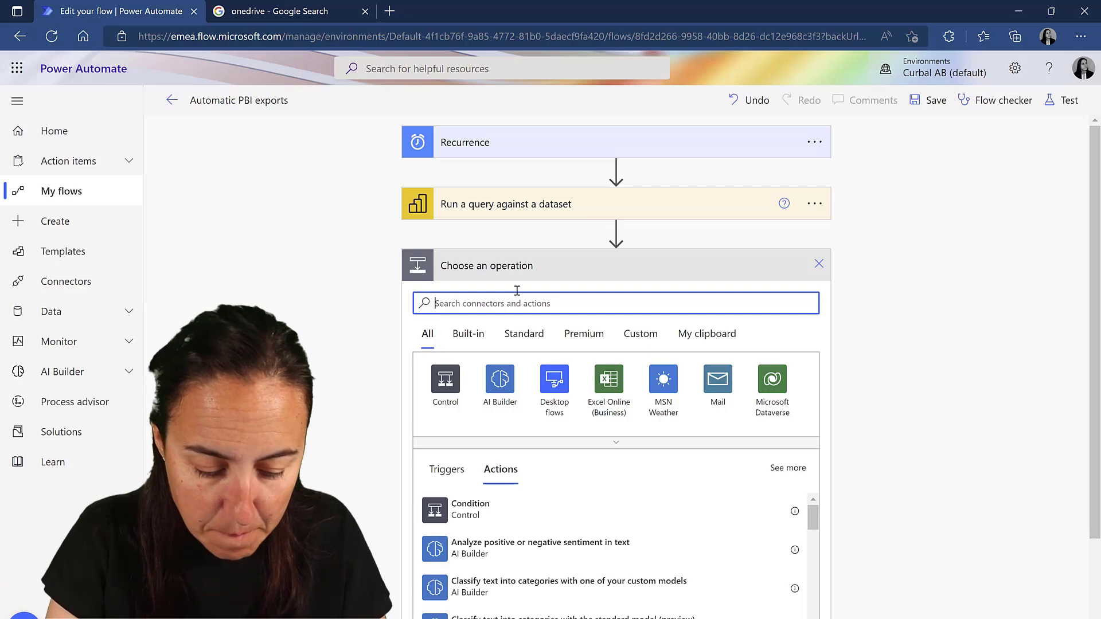
pyautogui.write('csv')
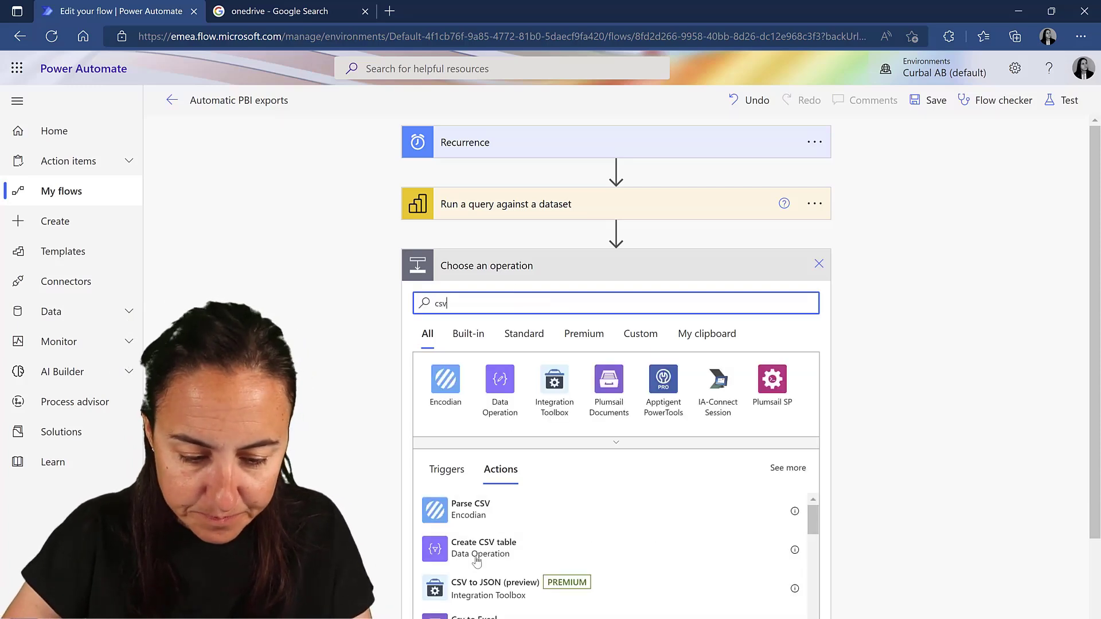
pyautogui.click(477, 559)
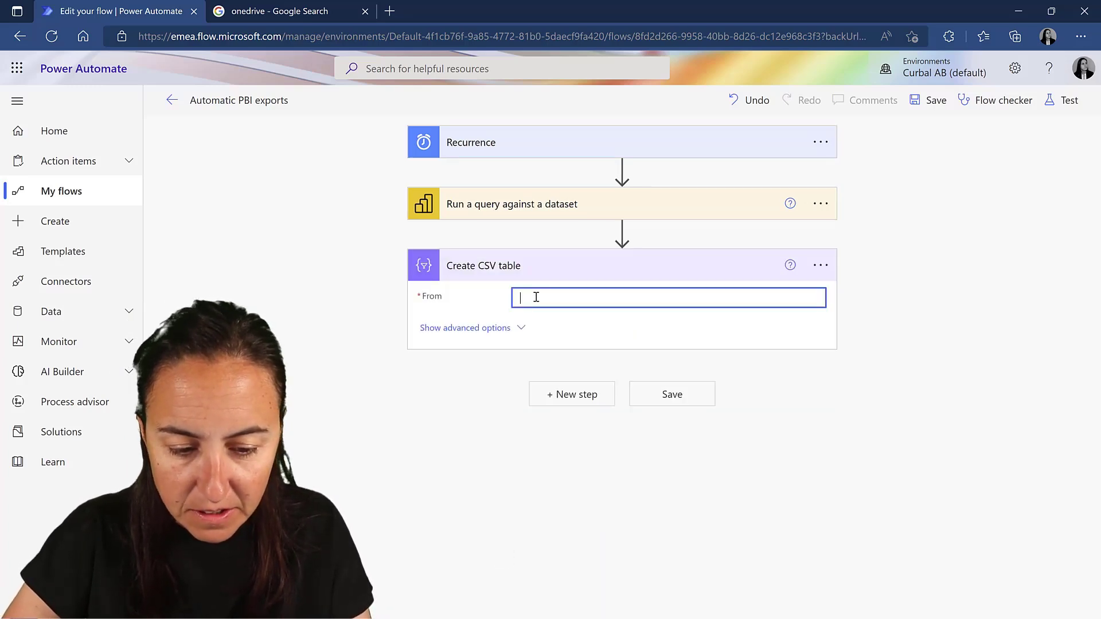
pyautogui.click(909, 541)
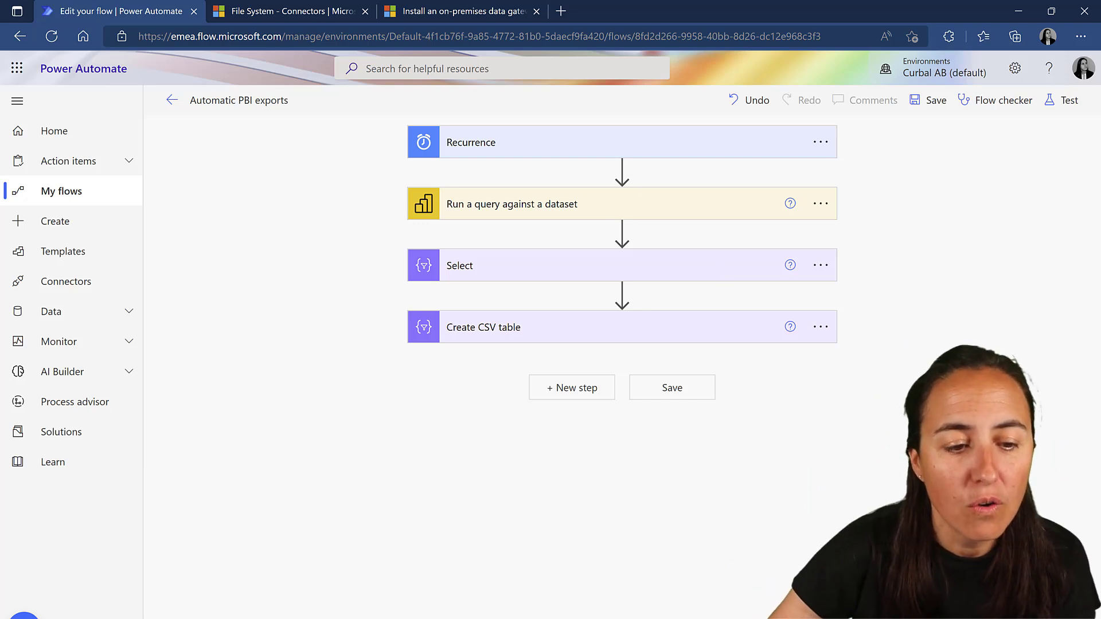
# Read through the File System connector page's general limits and connection parameters
pyautogui.click(270, 12)
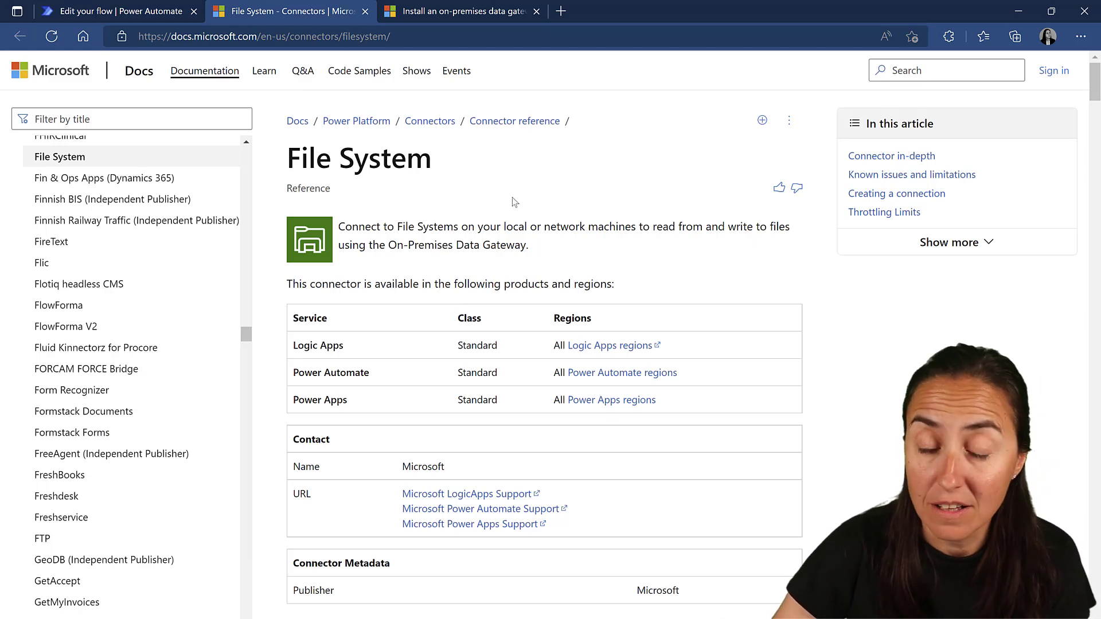
pyautogui.scroll(-2, 441, 328)
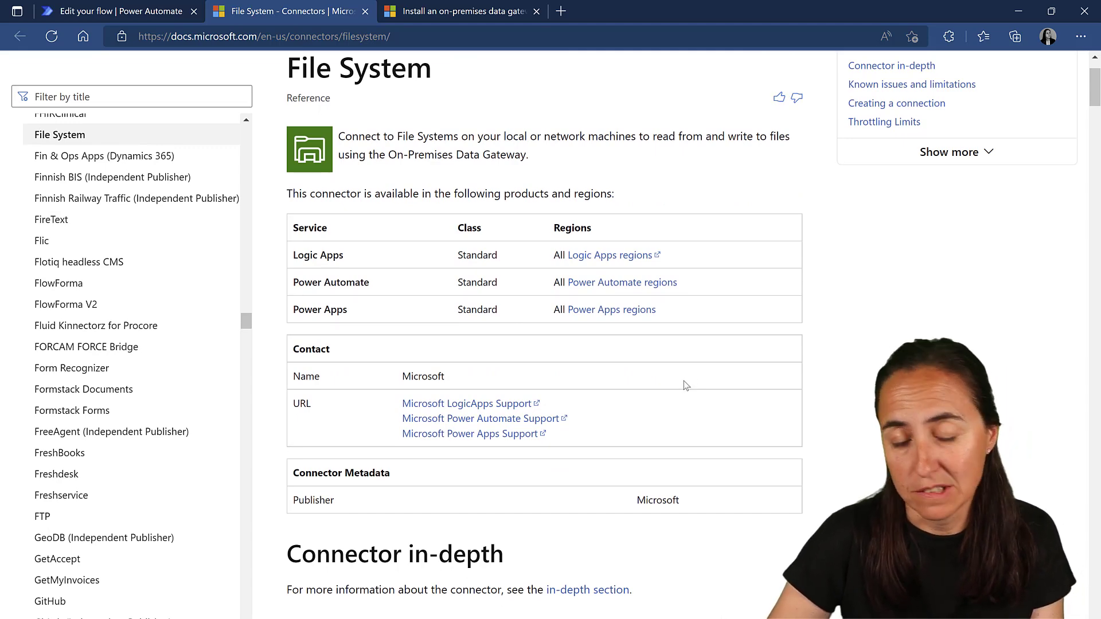
pyautogui.scroll(-5, 678, 400)
pyautogui.scroll(-5, 579, 364)
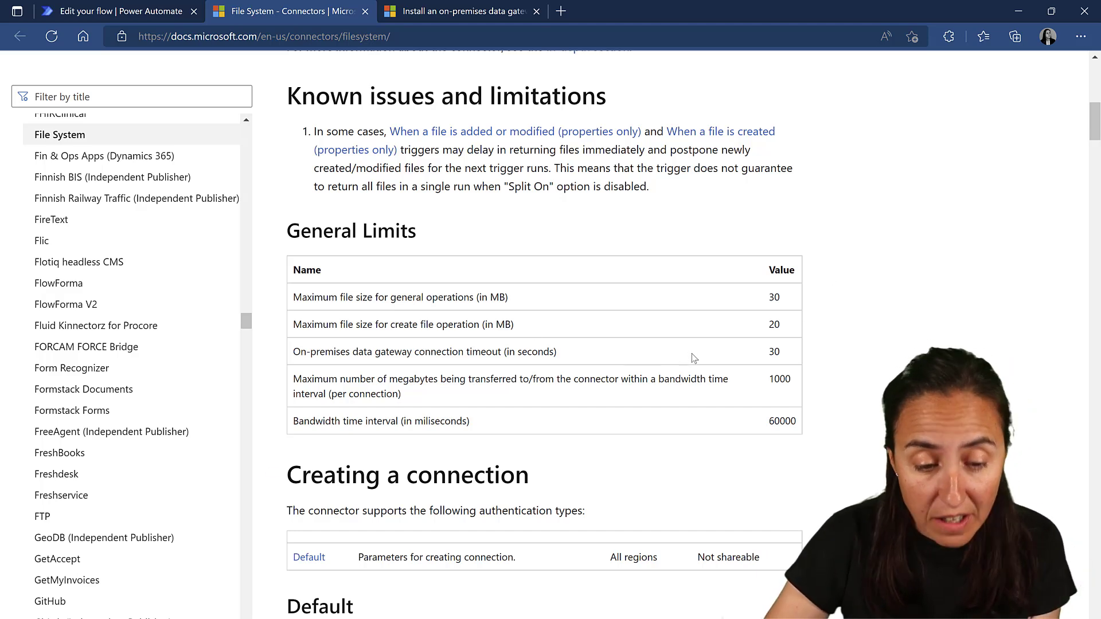
pyautogui.scroll(-3, 693, 358)
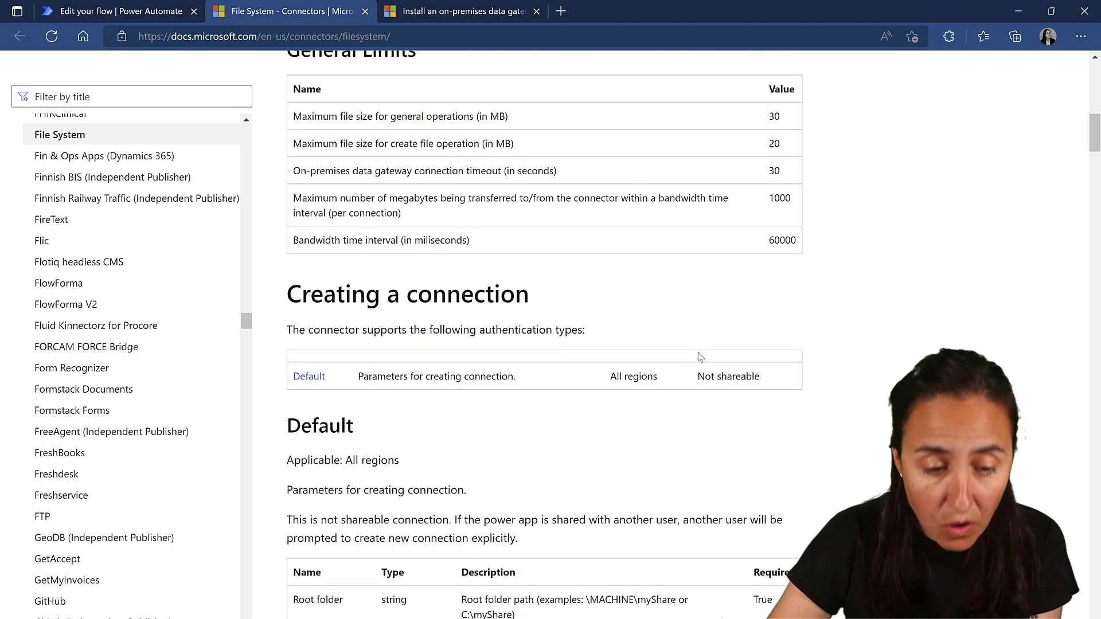
pyautogui.moveTo(363, 172); pyautogui.dragTo(467, 171)
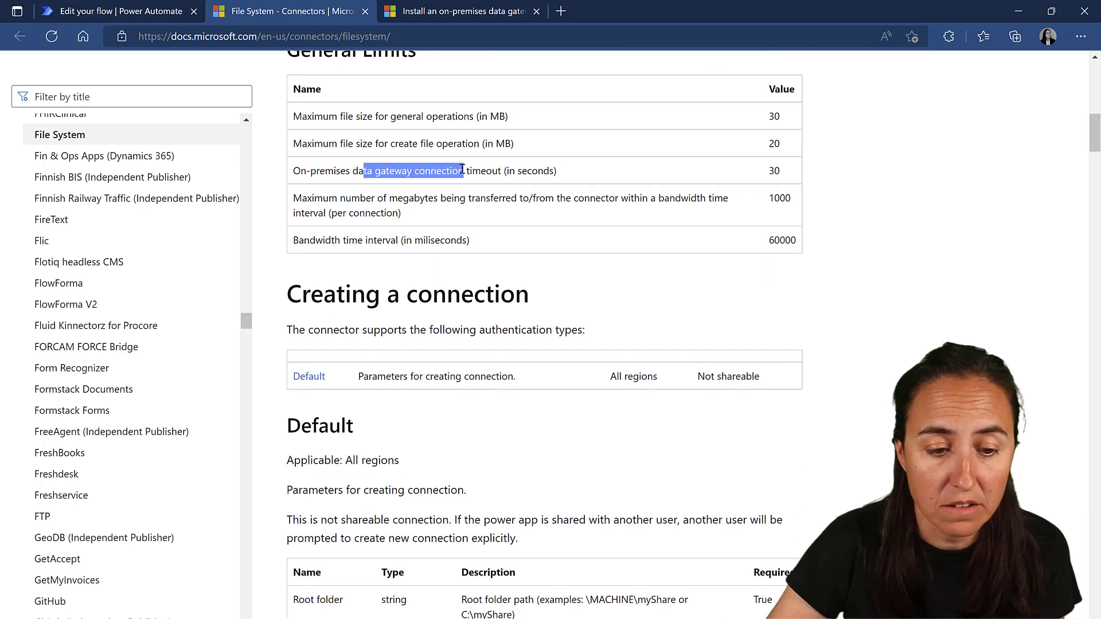
pyautogui.click(555, 213)
pyautogui.scroll(-1, 622, 245)
pyautogui.scroll(-4, 623, 246)
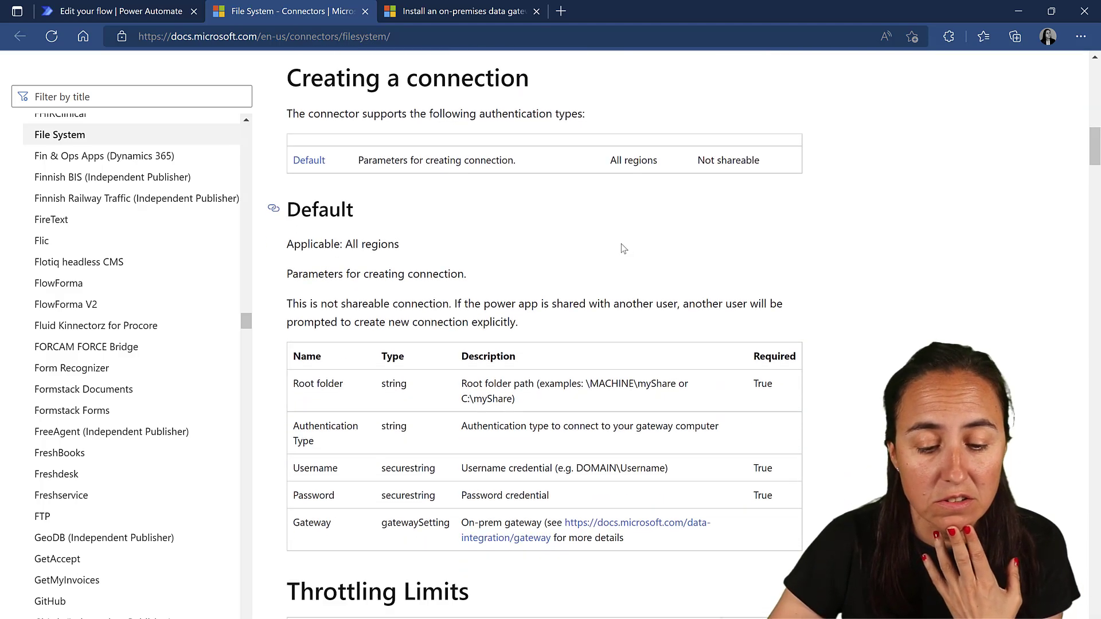
pyautogui.scroll(-2, 669, 251)
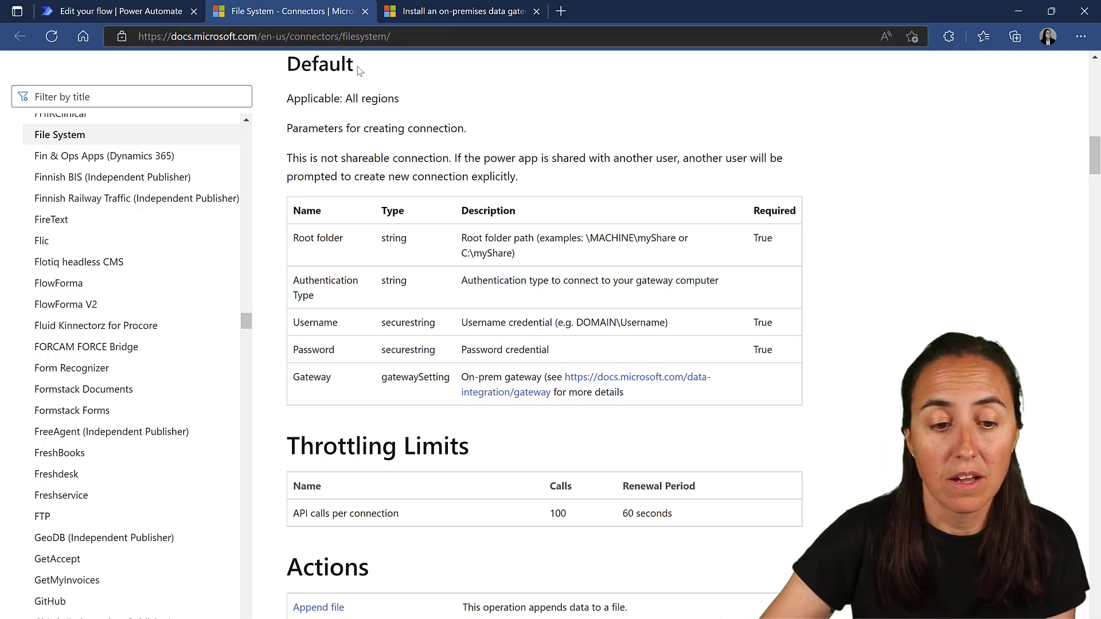
# Scroll the gateway install article down to 'Add another gateway to create a cluster'
pyautogui.click(447, 11)
pyautogui.scroll(20, 550, 241)
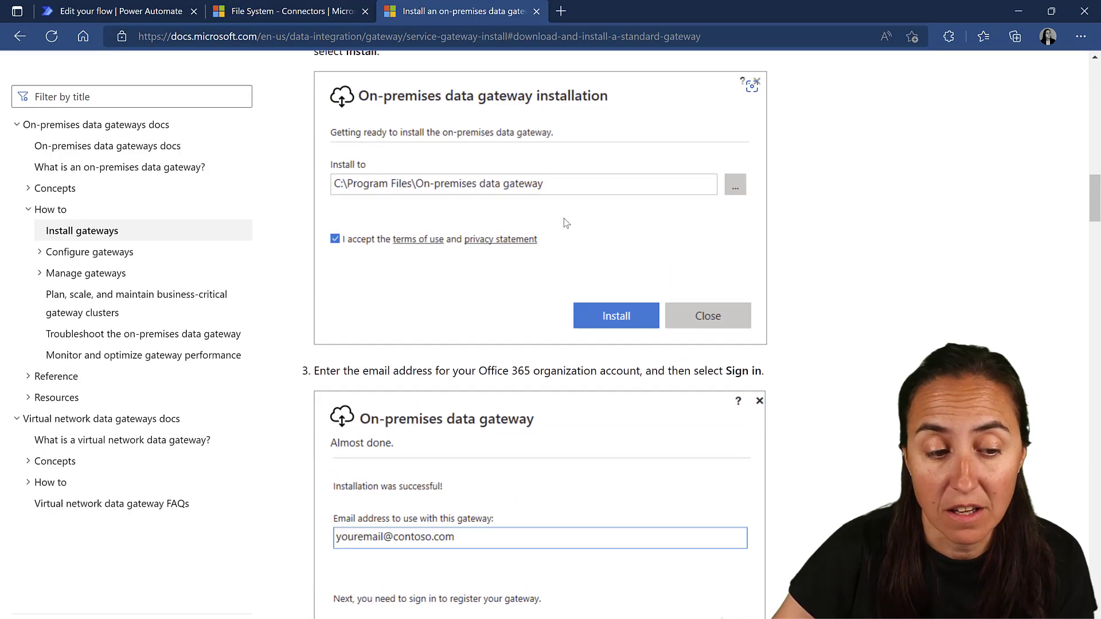
pyautogui.scroll(3, 580, 224)
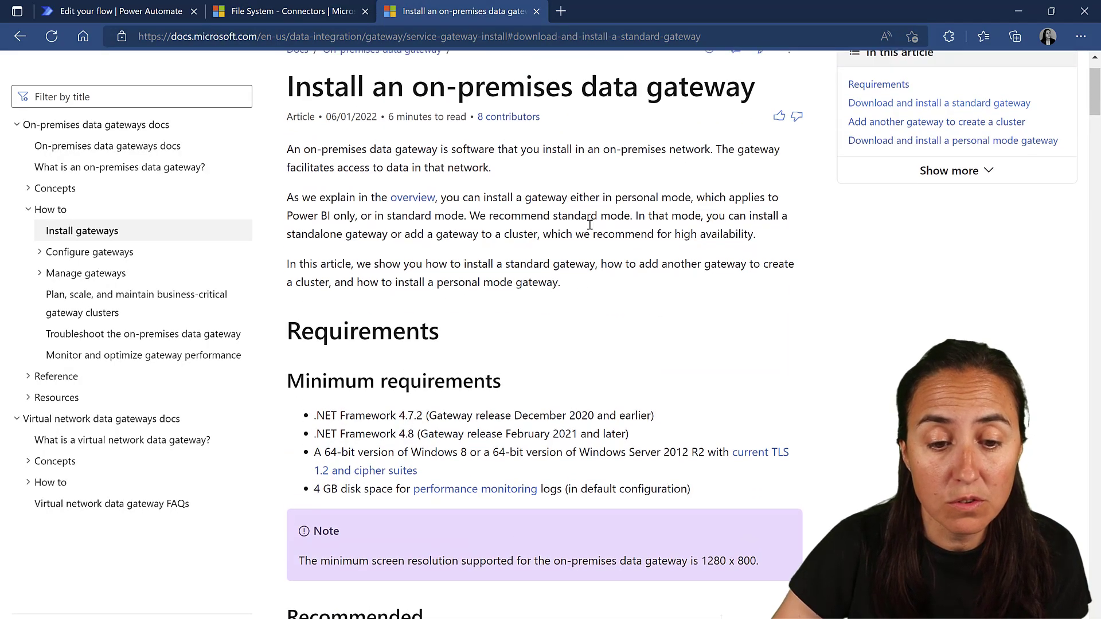
pyautogui.scroll(-6, 653, 252)
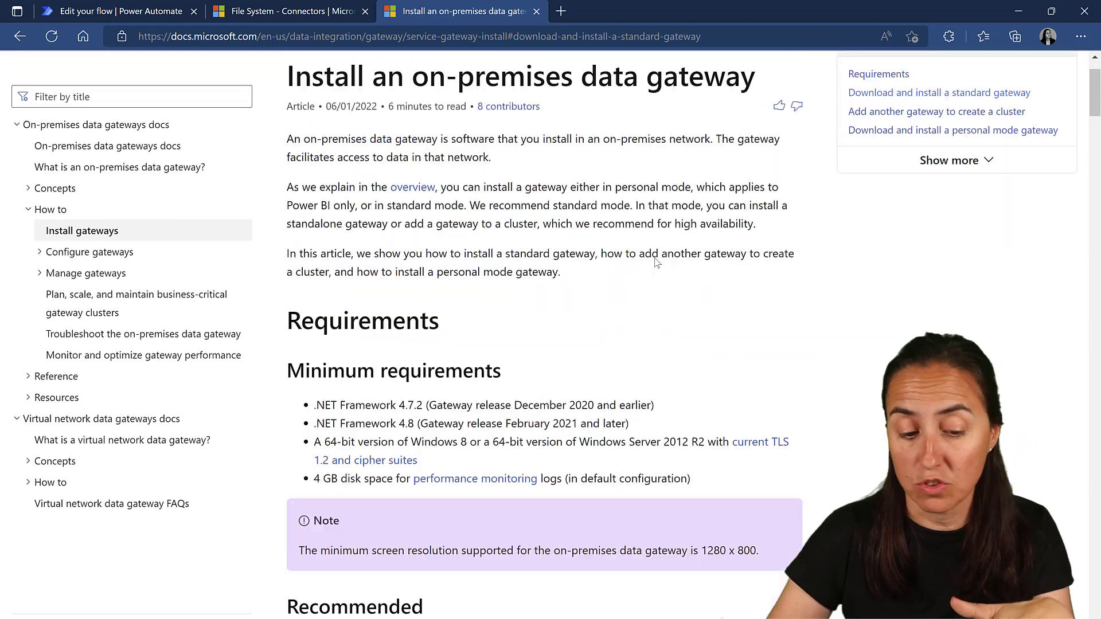
pyautogui.scroll(-12, 668, 273)
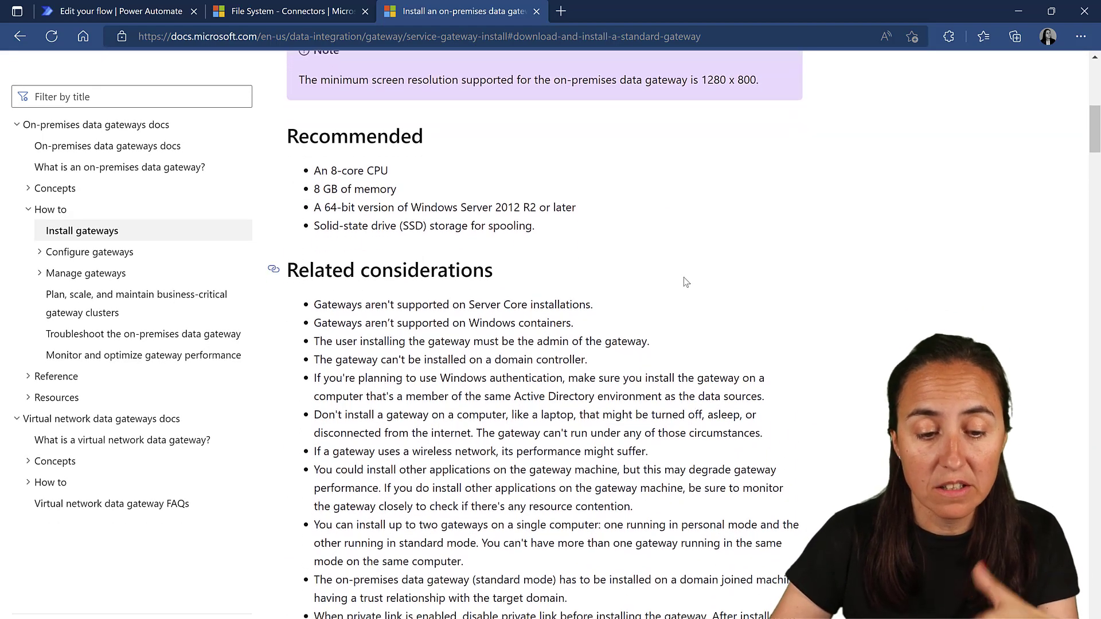
pyautogui.scroll(-1, 573, 287)
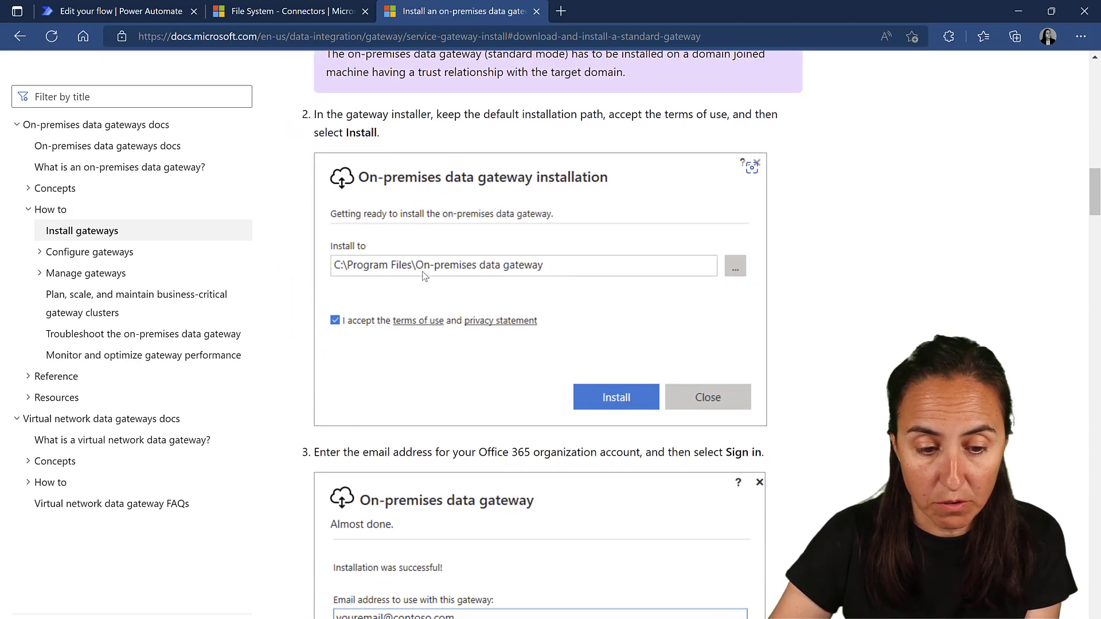
pyautogui.scroll(-14, 423, 276)
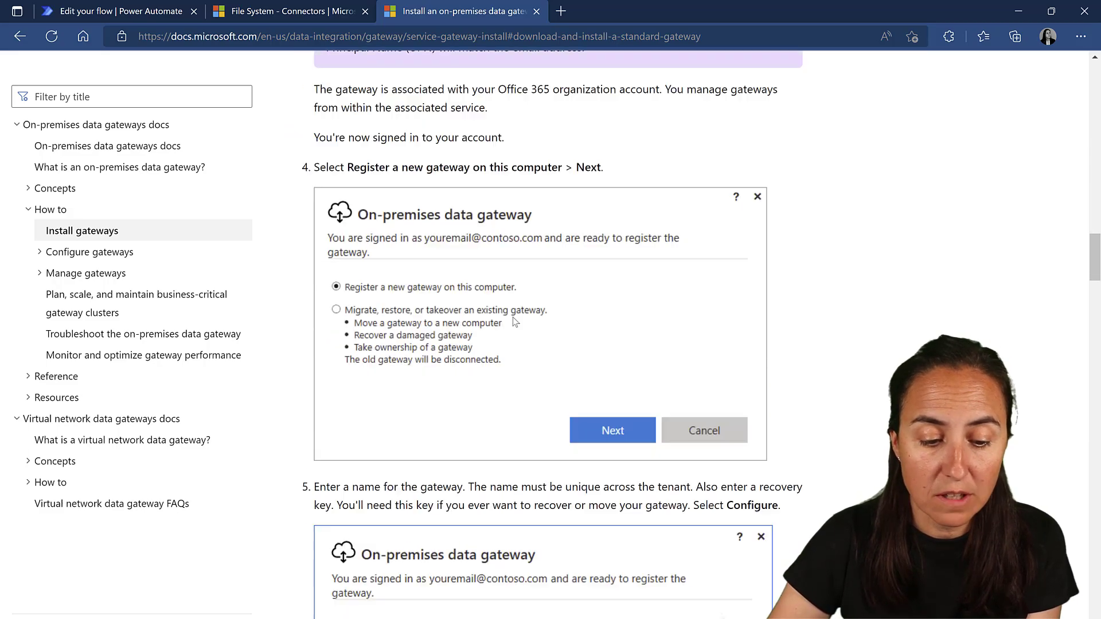
pyautogui.scroll(-17, 513, 318)
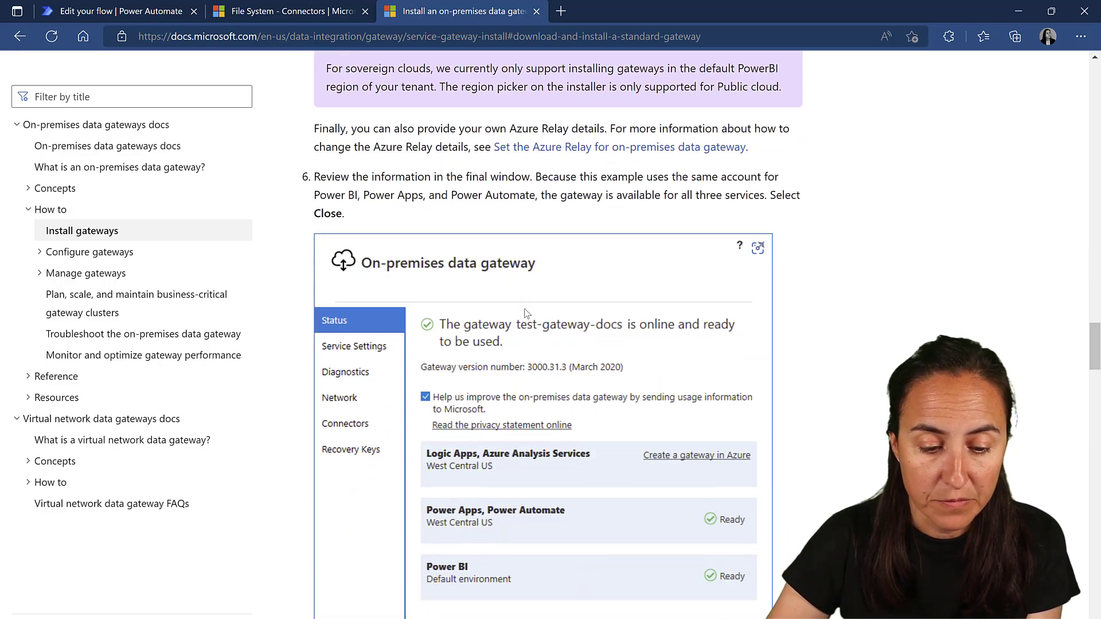
pyautogui.scroll(-2, 527, 313)
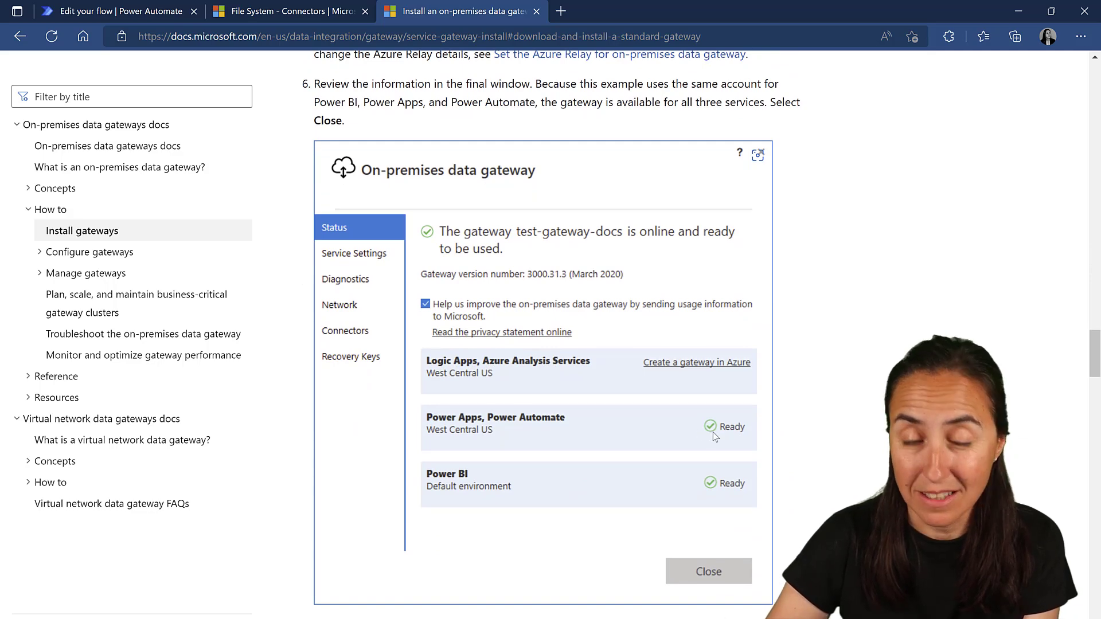
pyautogui.scroll(-9, 711, 431)
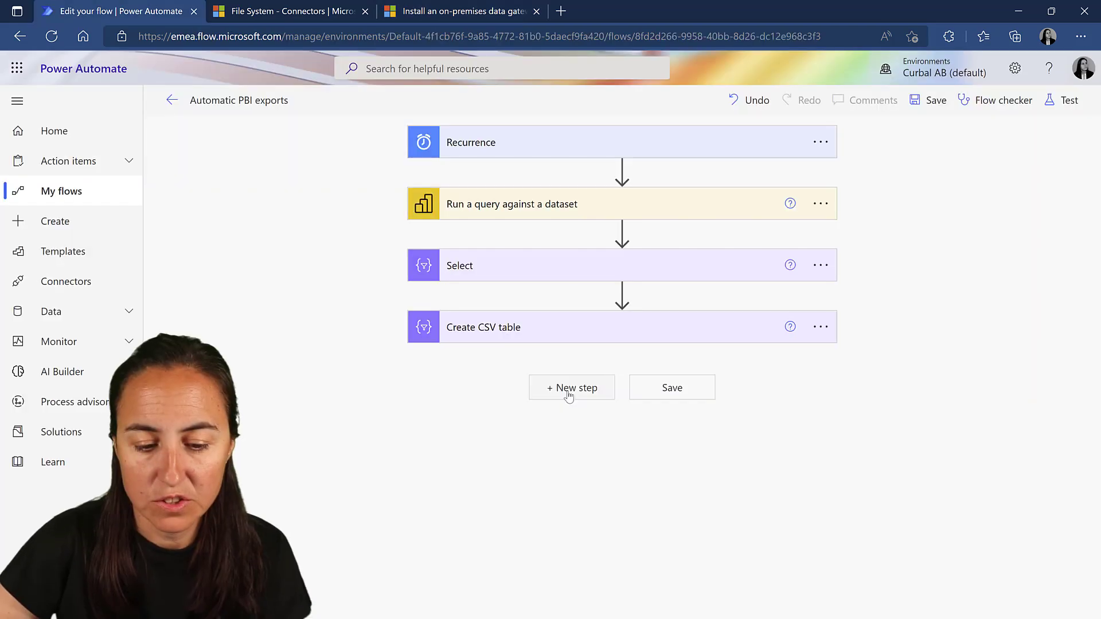
# Add a File System 'Create file' action after Create CSV table, leaving its fields empty
pyautogui.click(567, 387)
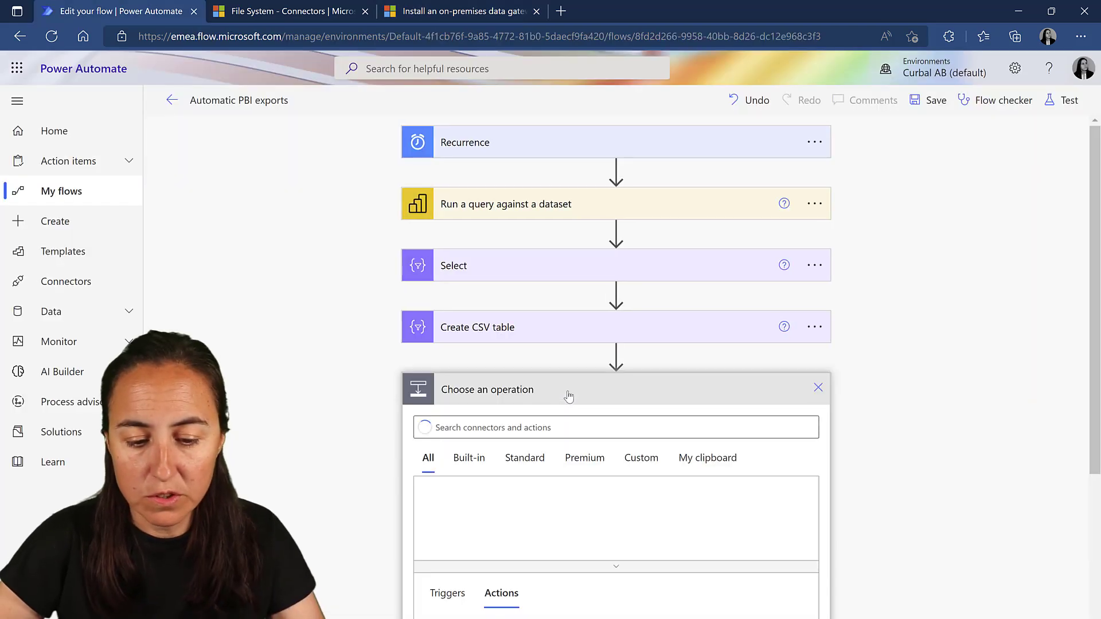
pyautogui.write('file system')
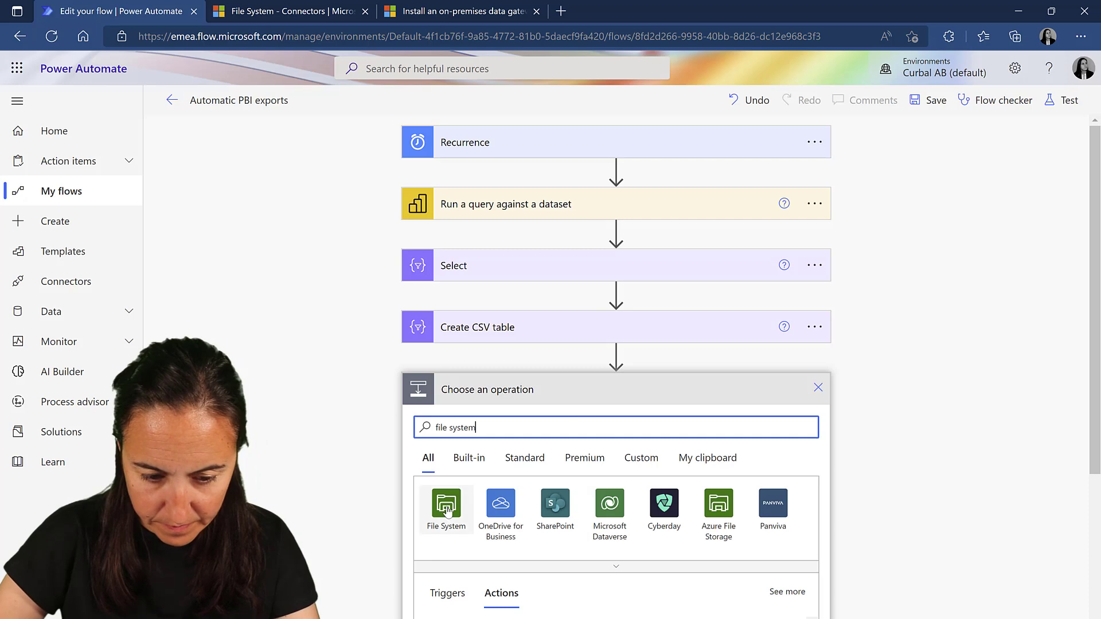
pyautogui.click(452, 503)
pyautogui.scroll(-2, 646, 474)
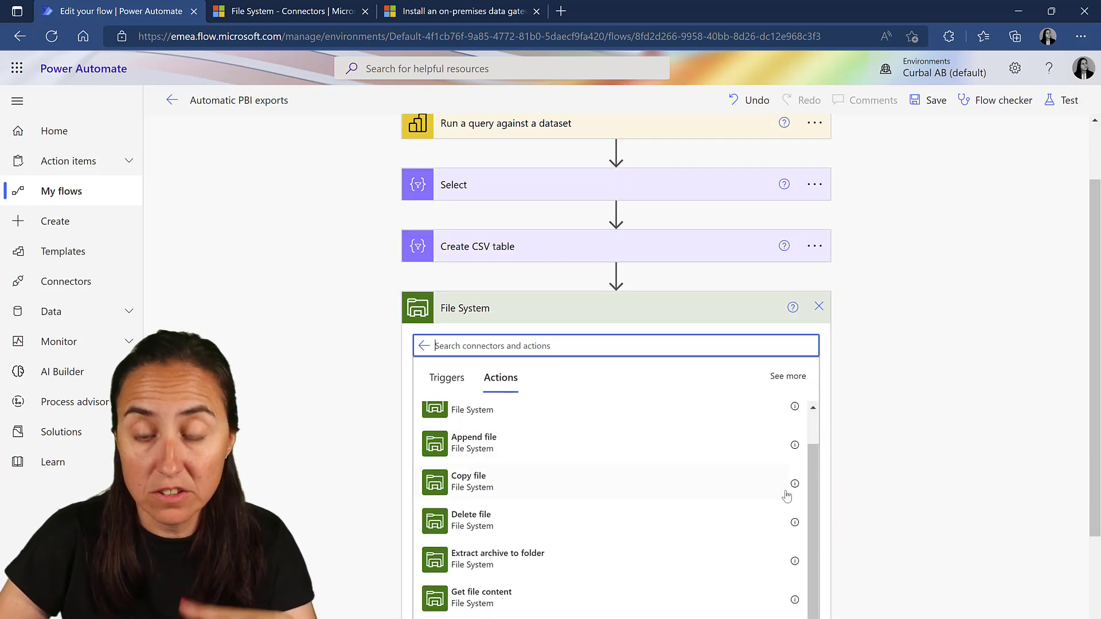
pyautogui.scroll(-3, 1021, 490)
pyautogui.scroll(2, 566, 400)
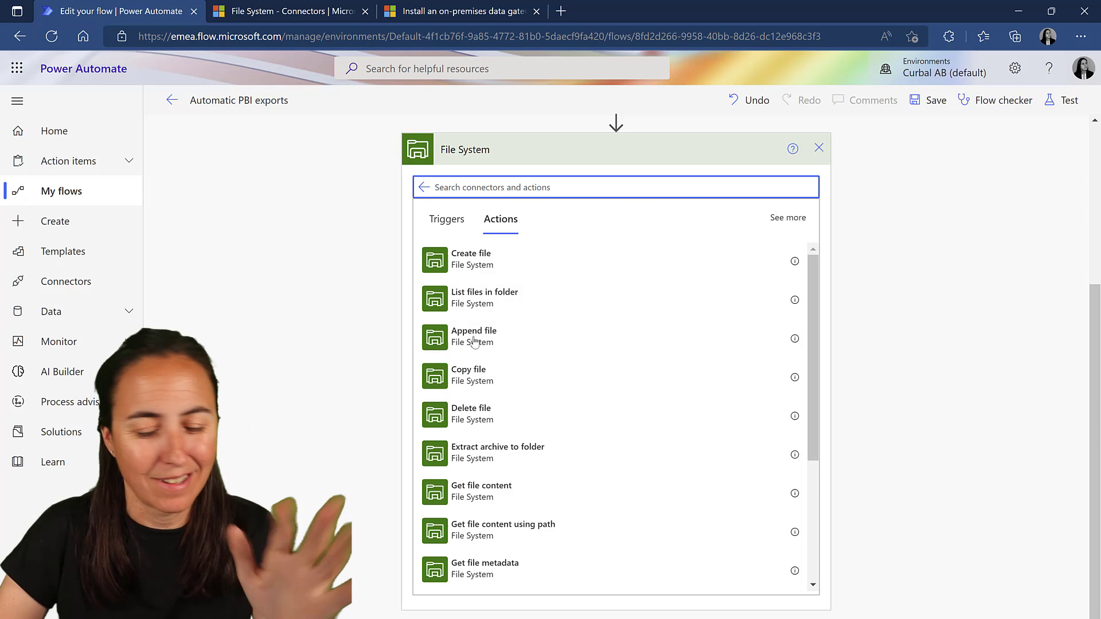
pyautogui.click(486, 265)
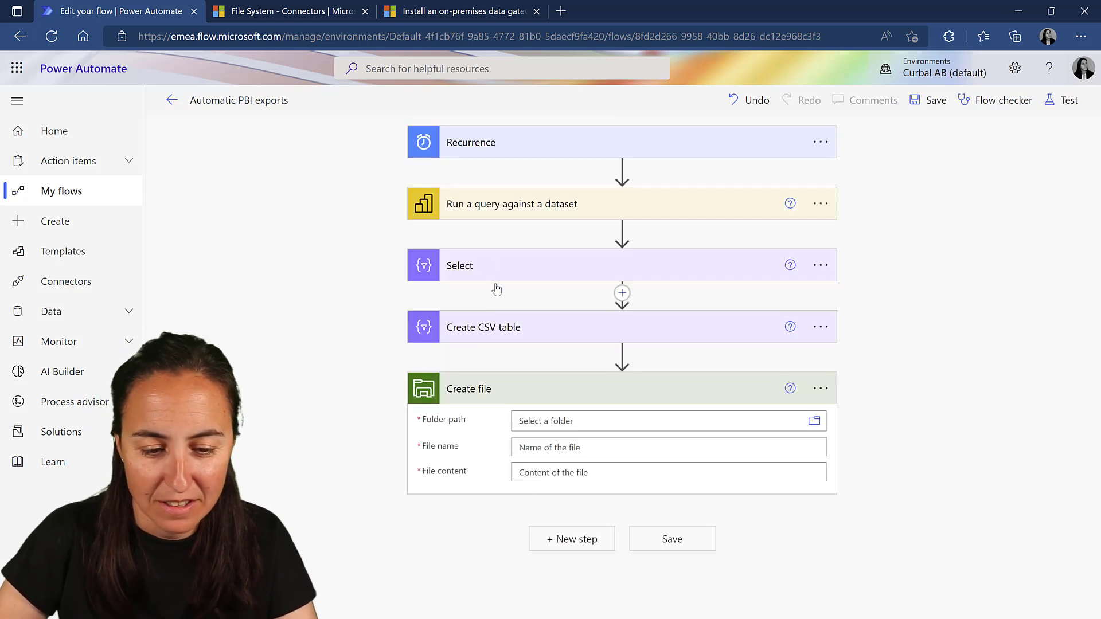
pyautogui.click(812, 423)
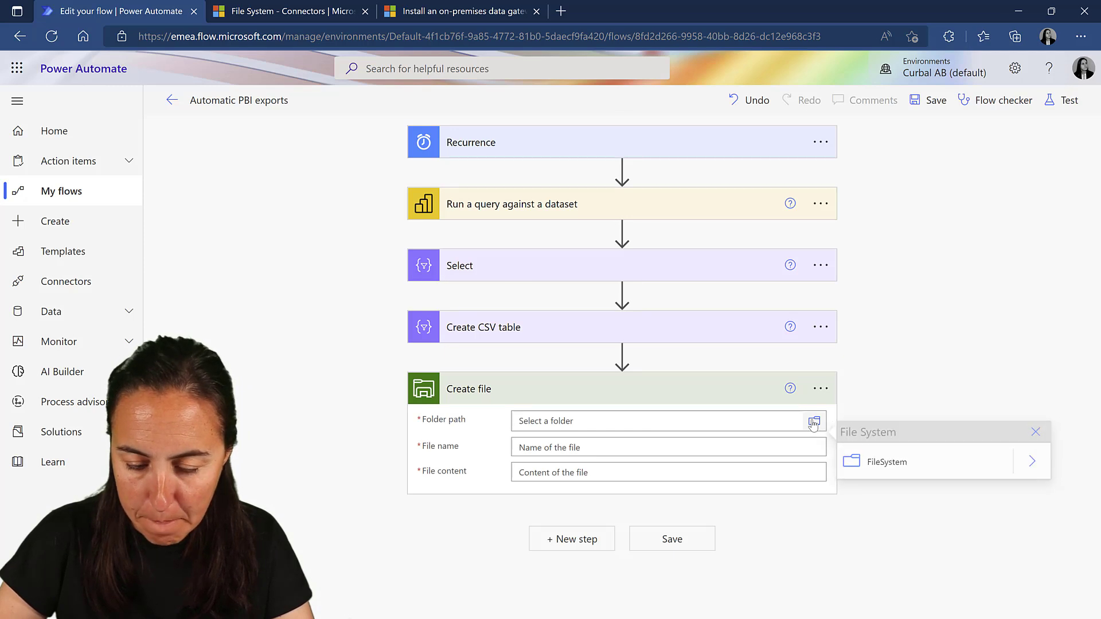
pyautogui.click(820, 389)
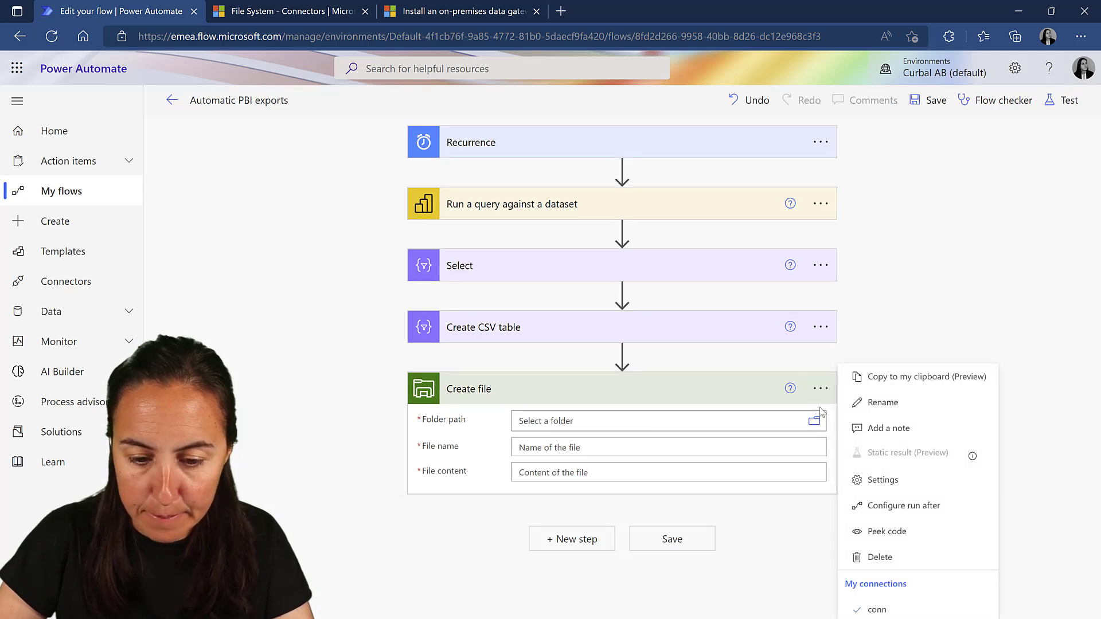
pyautogui.click(757, 423)
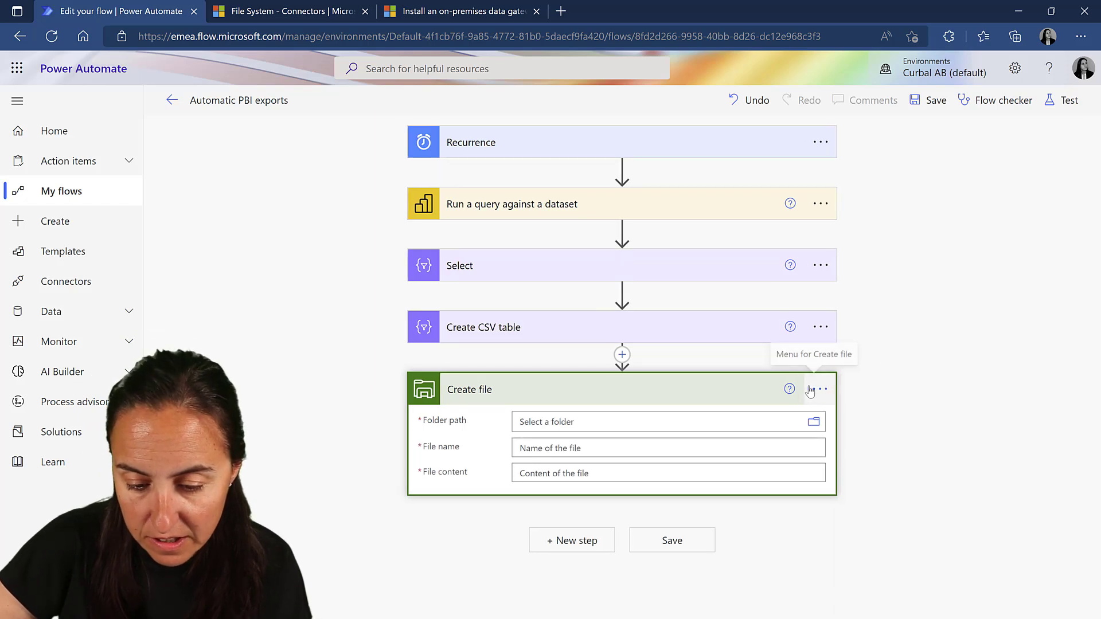
# Start a new File System connection named pbi from the Create file action's menu
pyautogui.click(831, 404)
pyautogui.click(820, 389)
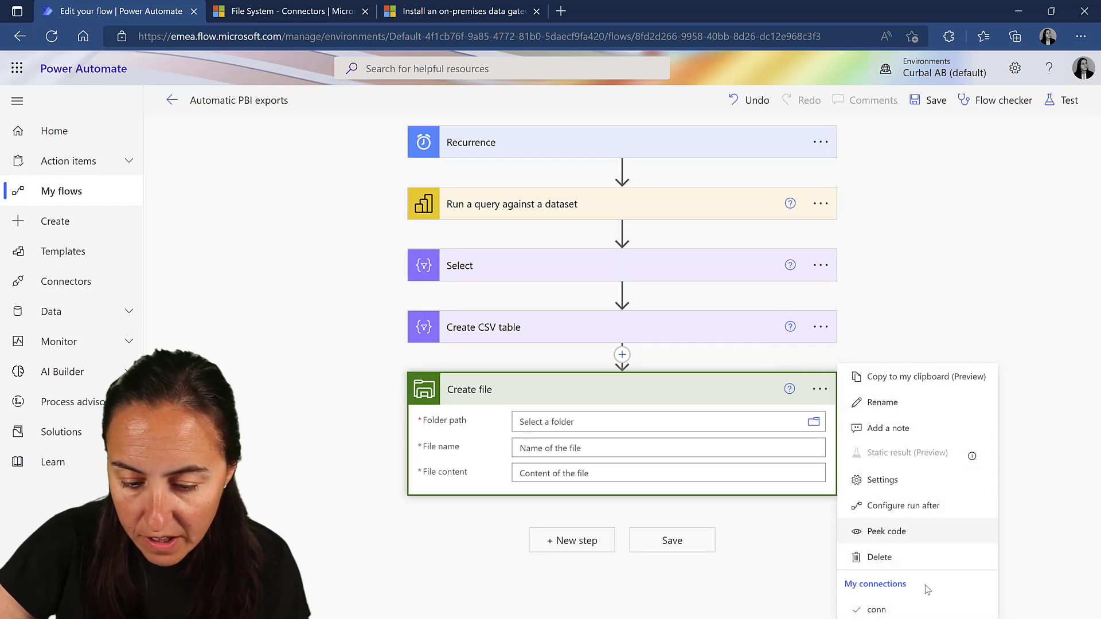
pyautogui.click(883, 617)
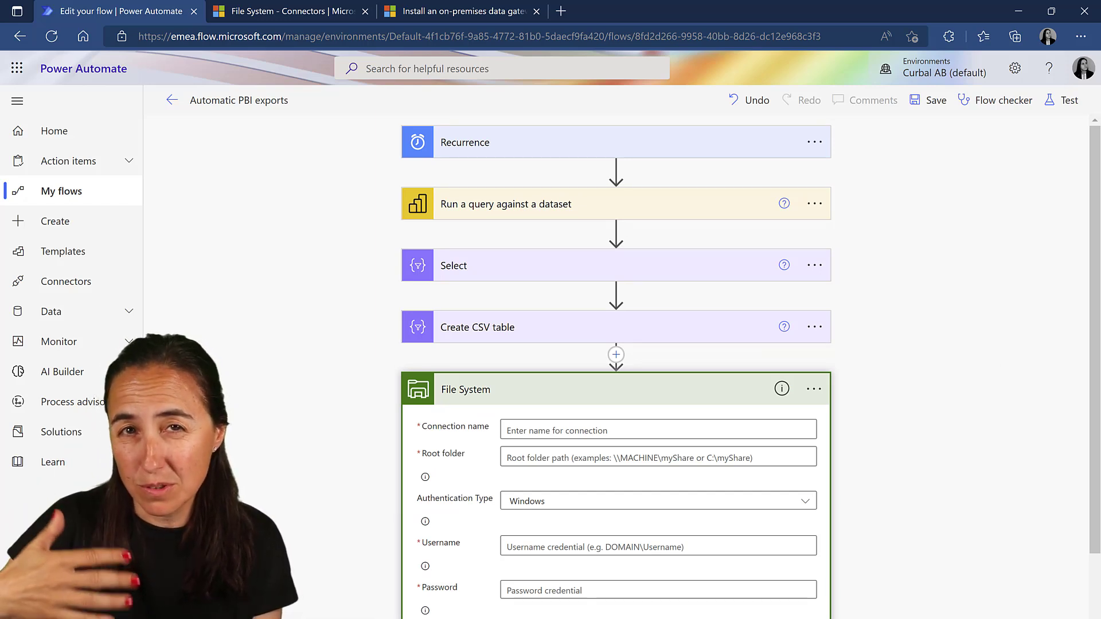
pyautogui.scroll(-2, 846, 459)
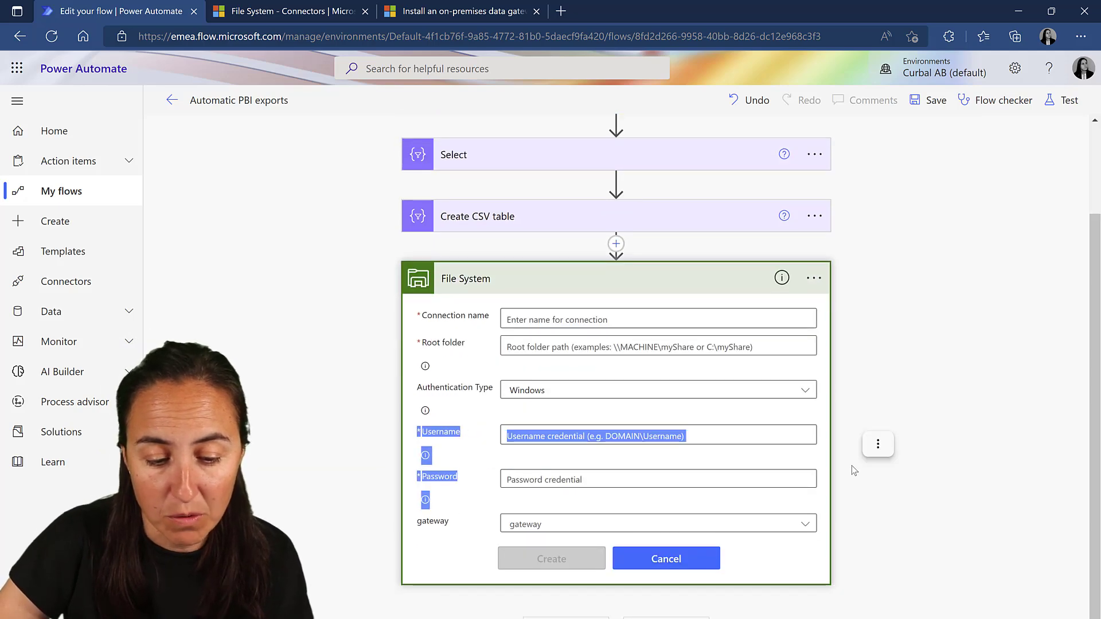
pyautogui.click(537, 318)
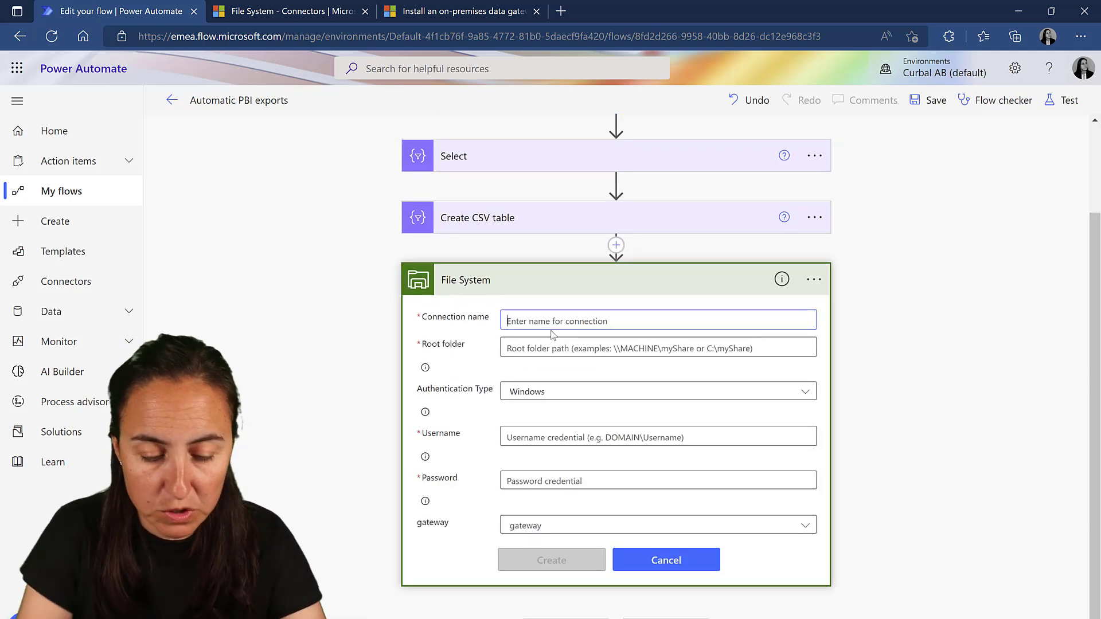
pyautogui.write('P')
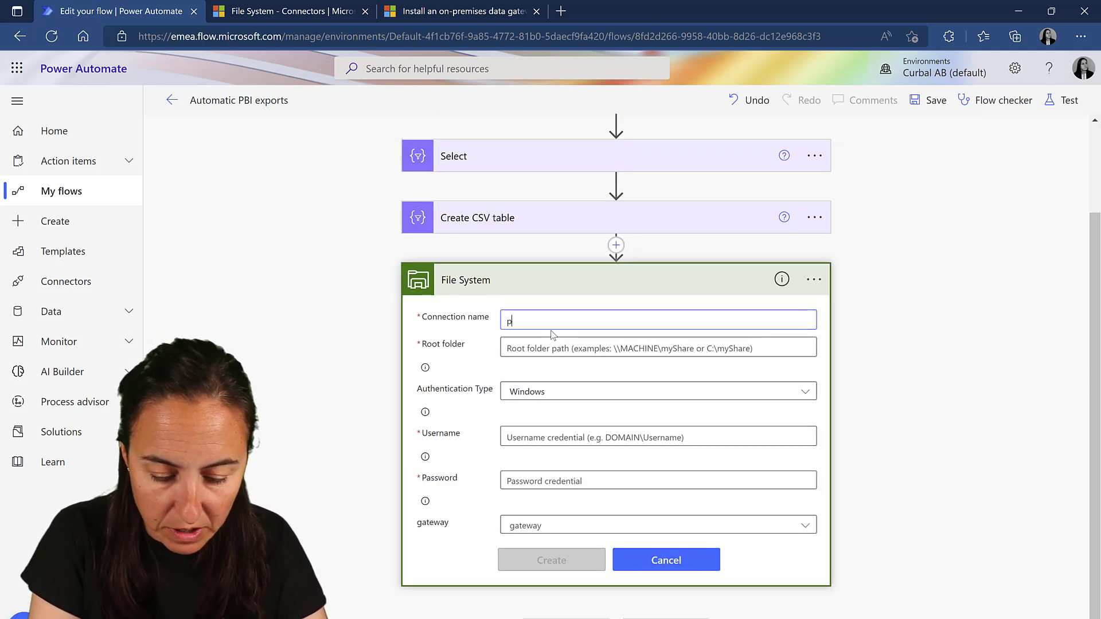
pyautogui.click(512, 351)
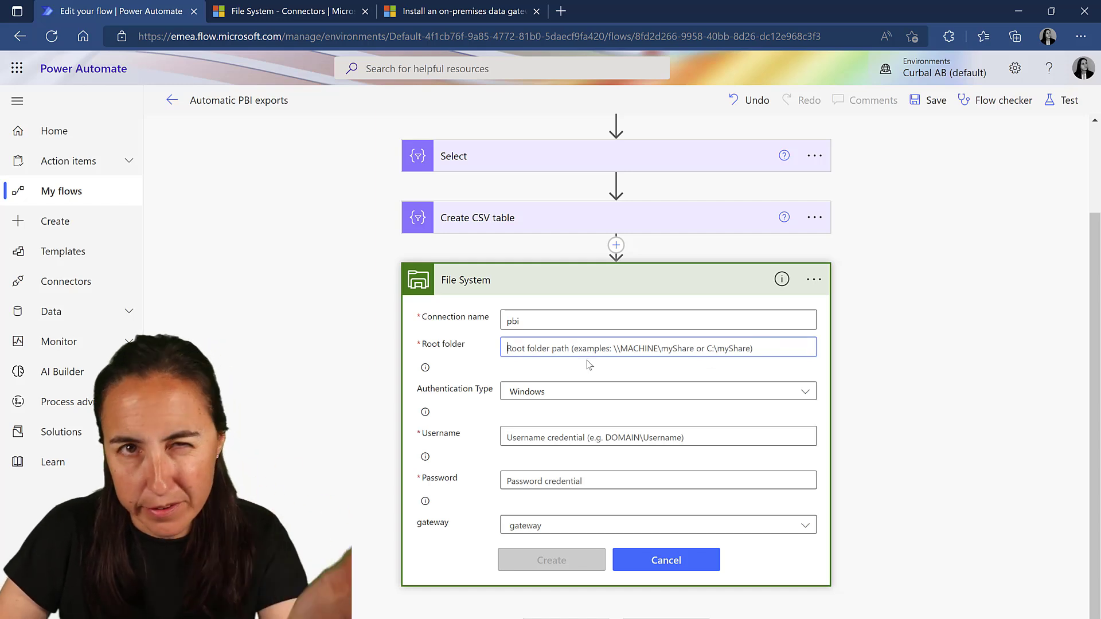
# Select the fitler and automate folder's full path in File Explorer's address bar
pyautogui.click(540, 617)
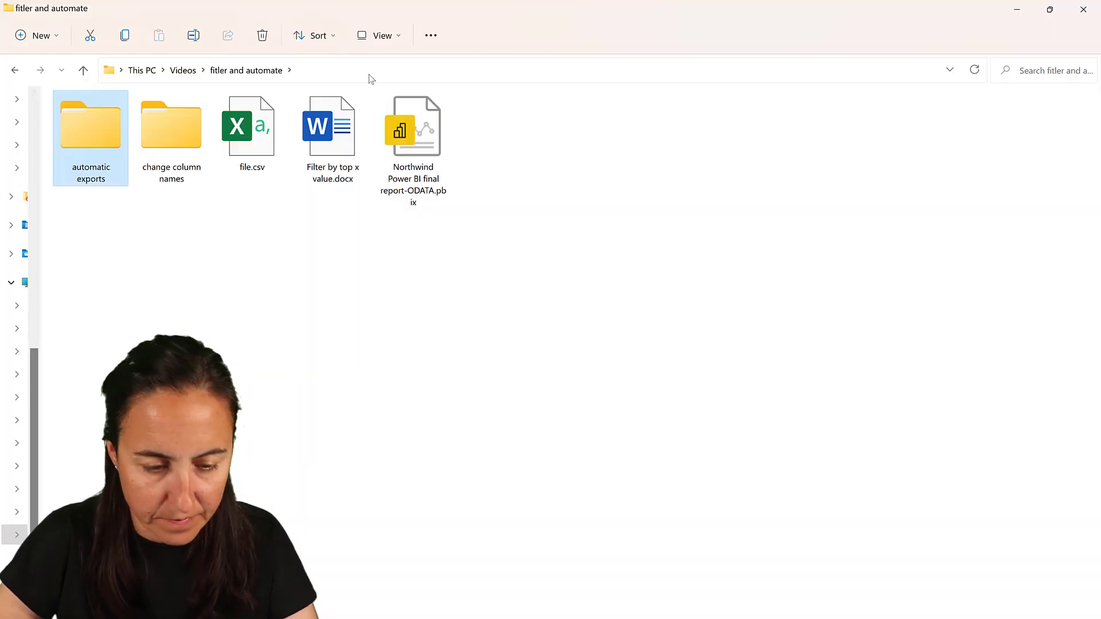
pyautogui.click(372, 73)
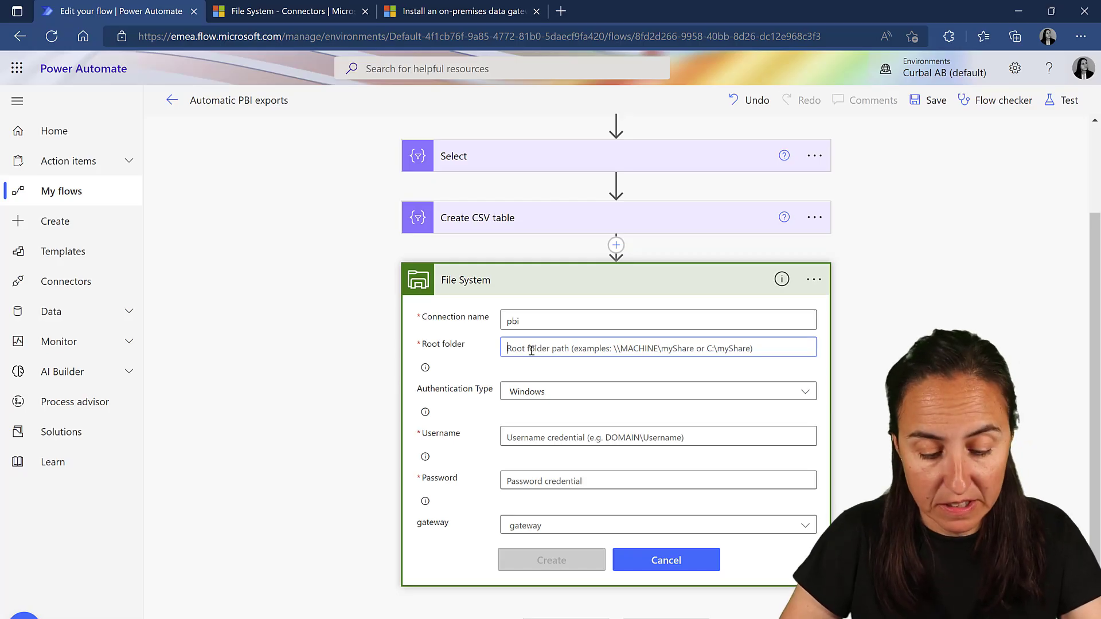
# Paste the copied folder path as the connection's Root folder, then bring up the Run dialog
pyautogui.write('C:\\Users\\Ruth Pozuelo\\Videos\\fitler and automate')
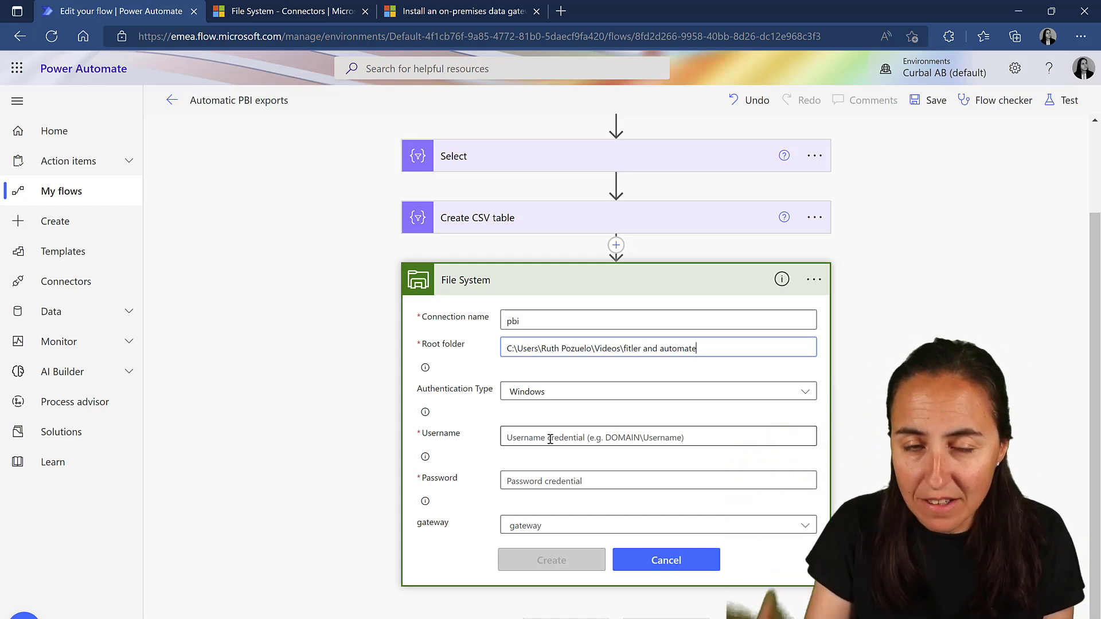
pyautogui.press('super+r')
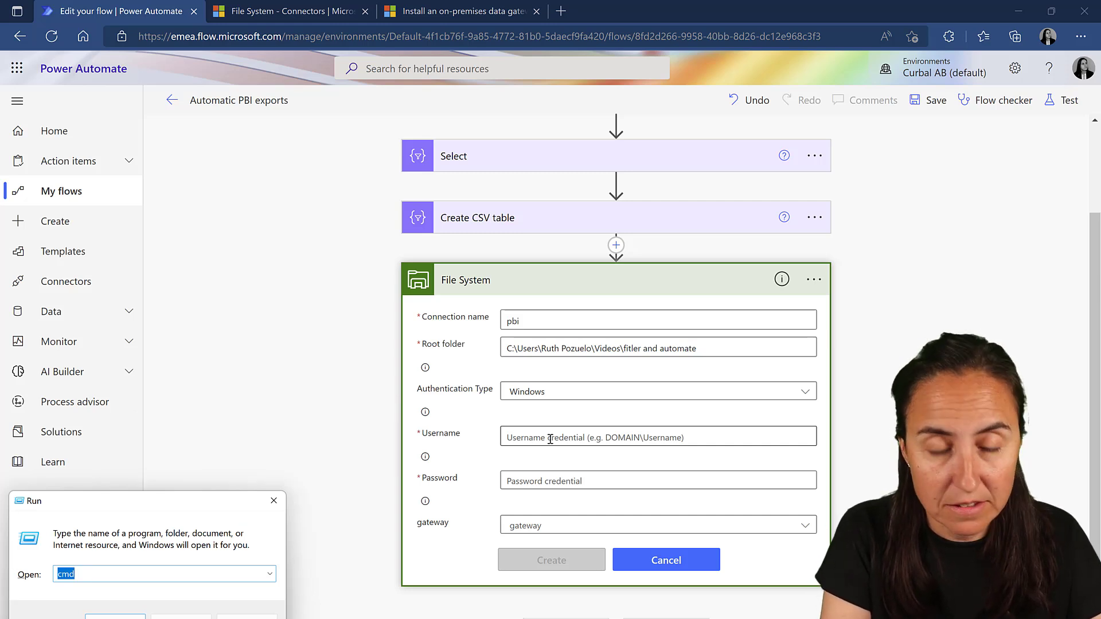
# Run whoami in Command Prompt, copy the returned machine-qualified user name, and close the console
pyautogui.press('Return')
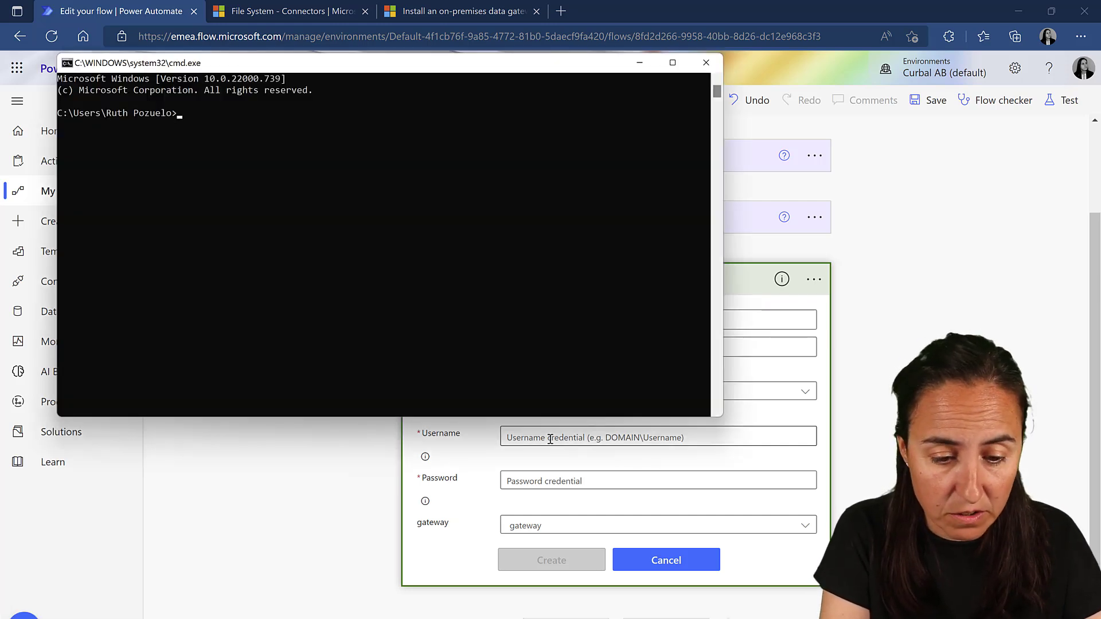
pyautogui.write('whoami')
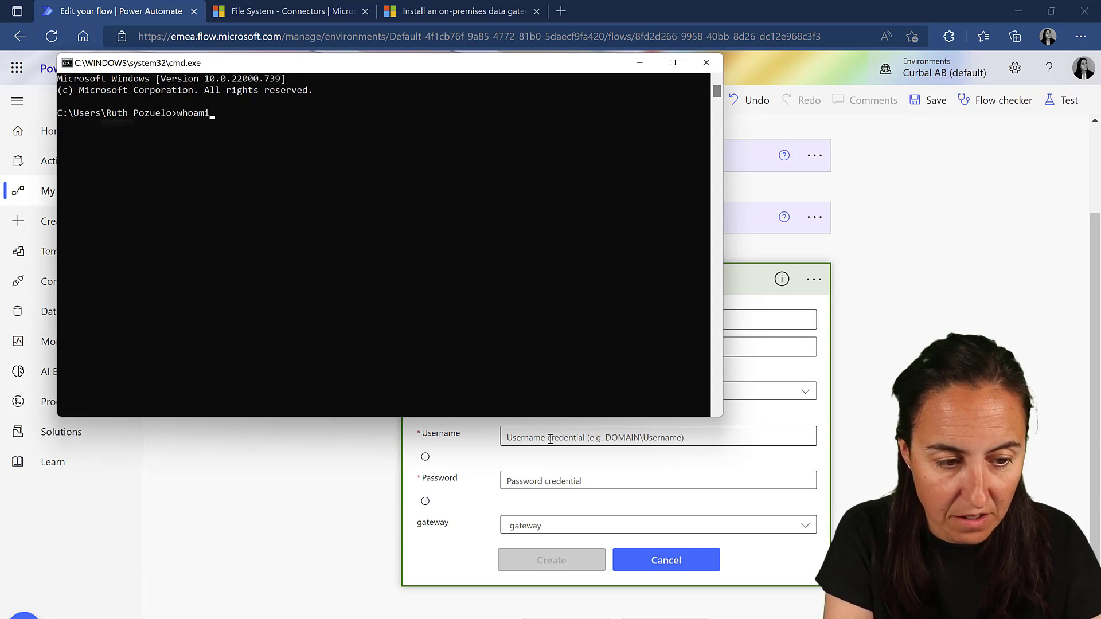
pyautogui.press('Return')
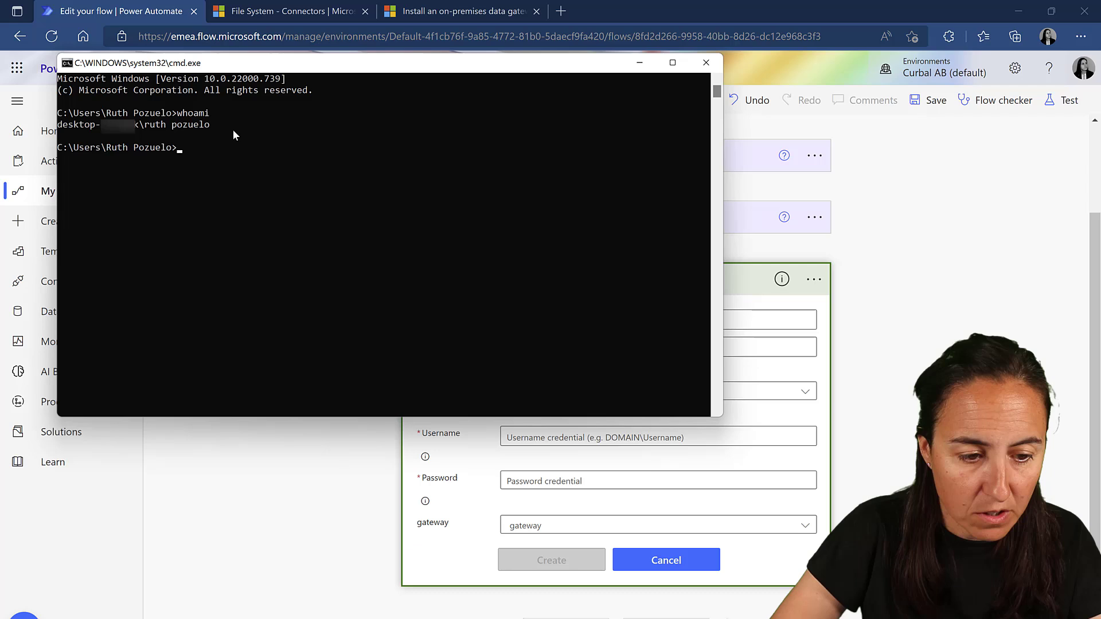
pyautogui.moveTo(232, 129); pyautogui.dragTo(61, 131)
pyautogui.hotkey('ctrl', 'c')
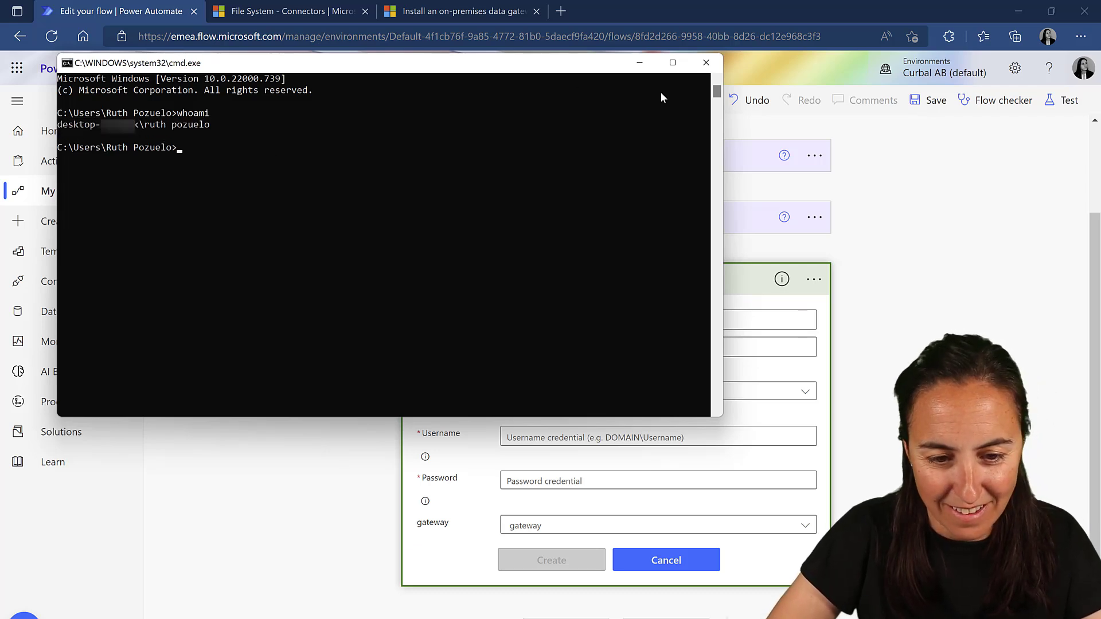
pyautogui.click(706, 63)
# Fill Username with the copied Windows user name and enter the account password
pyautogui.click(560, 436)
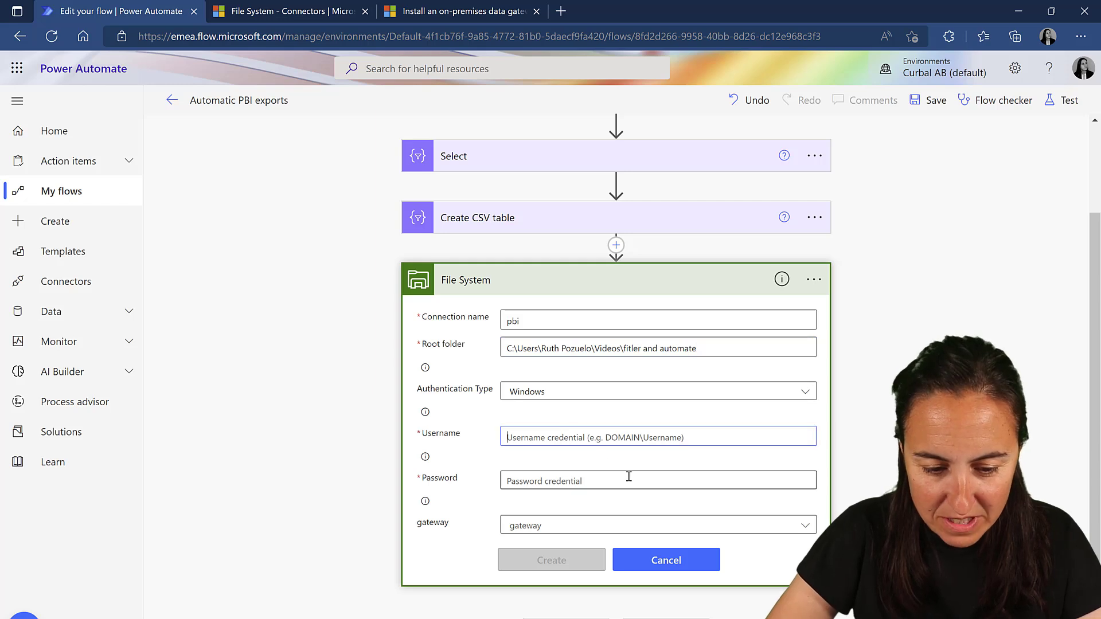
pyautogui.hotkey('ctrl', 'v')
pyautogui.click(600, 487)
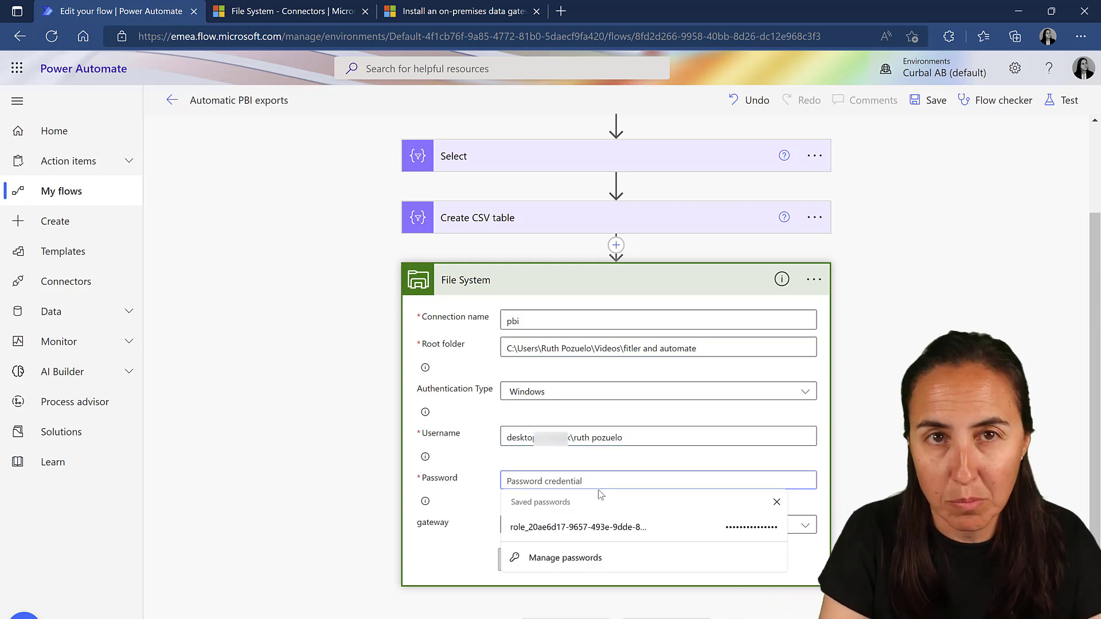
pyautogui.write('•••••')
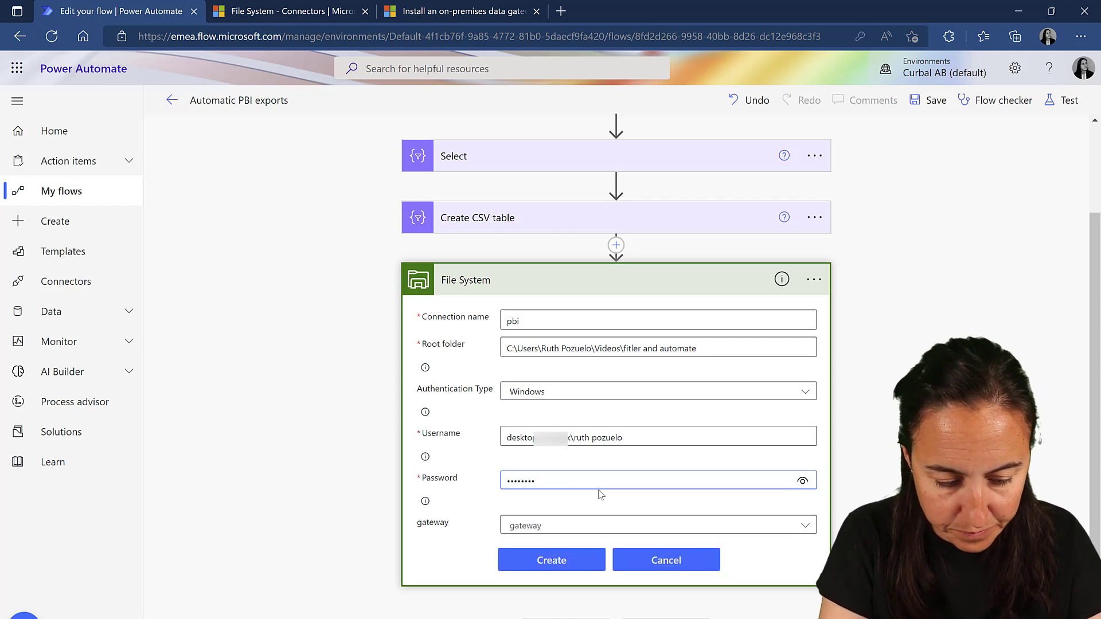
pyautogui.write('••')
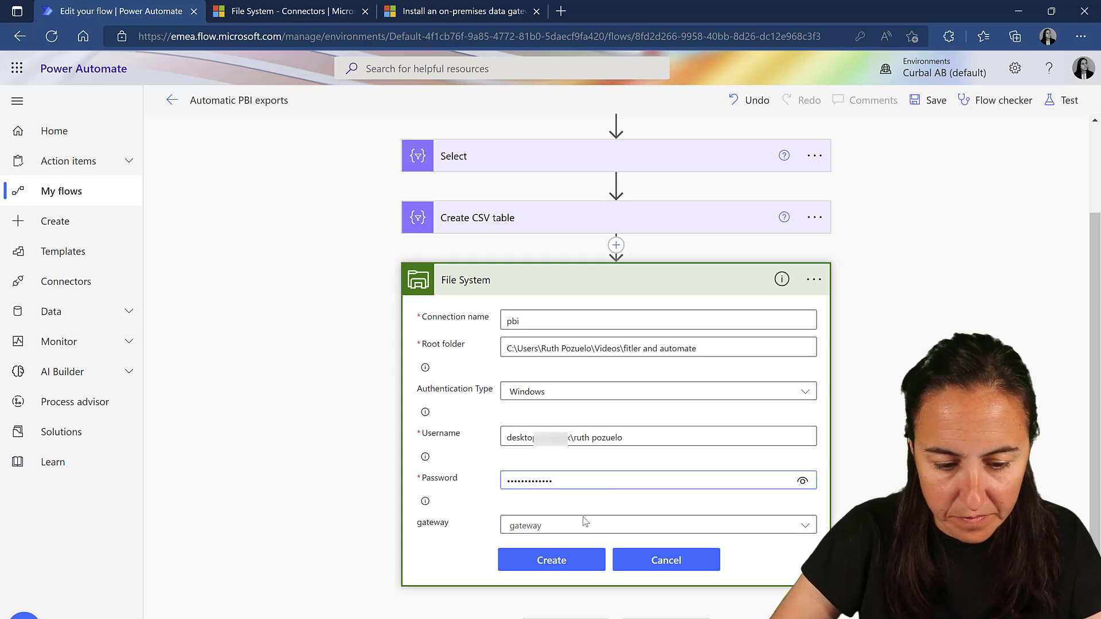
# Choose the Enterprise gatway gateway and create the pbi File System connection
pyautogui.click(583, 532)
pyautogui.click(558, 456)
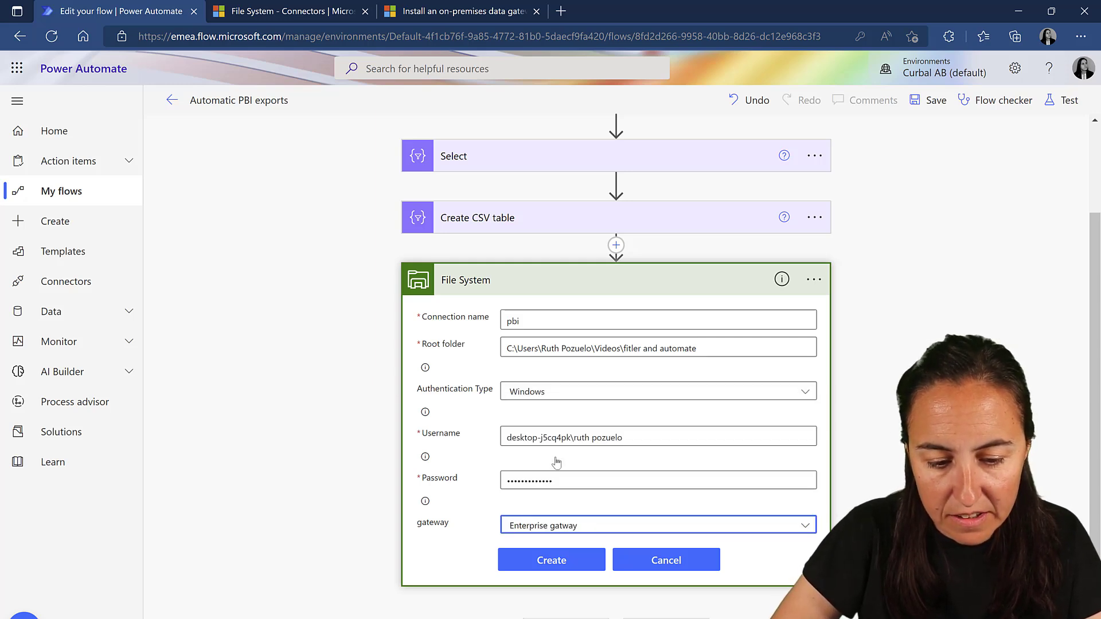
pyautogui.click(555, 563)
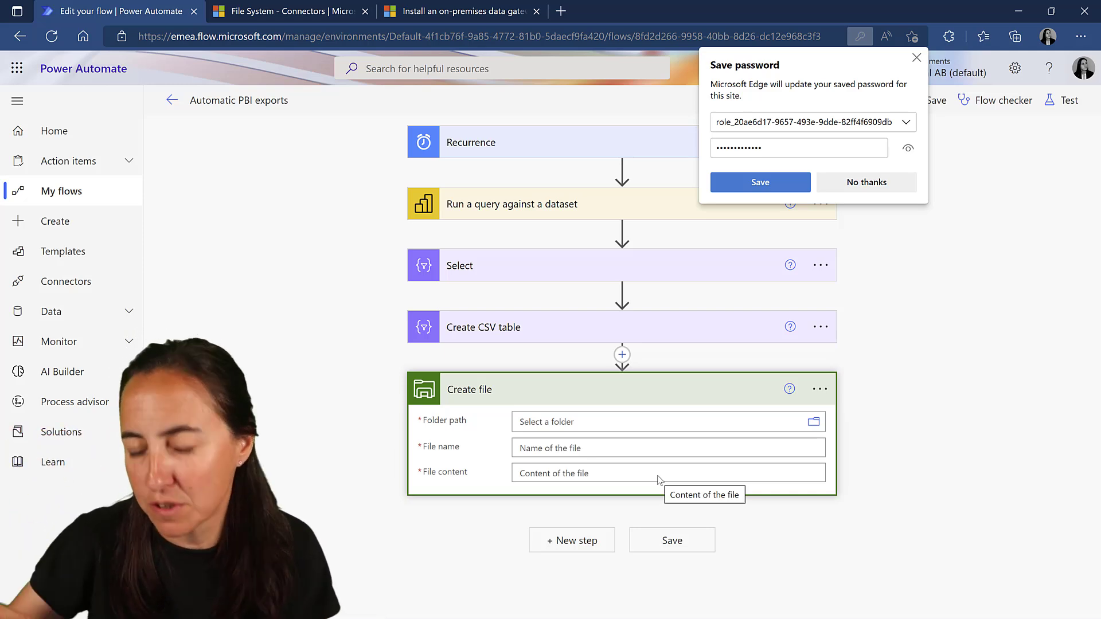
# Set the Create file Folder path to the FileSystem root, /
pyautogui.click(814, 422)
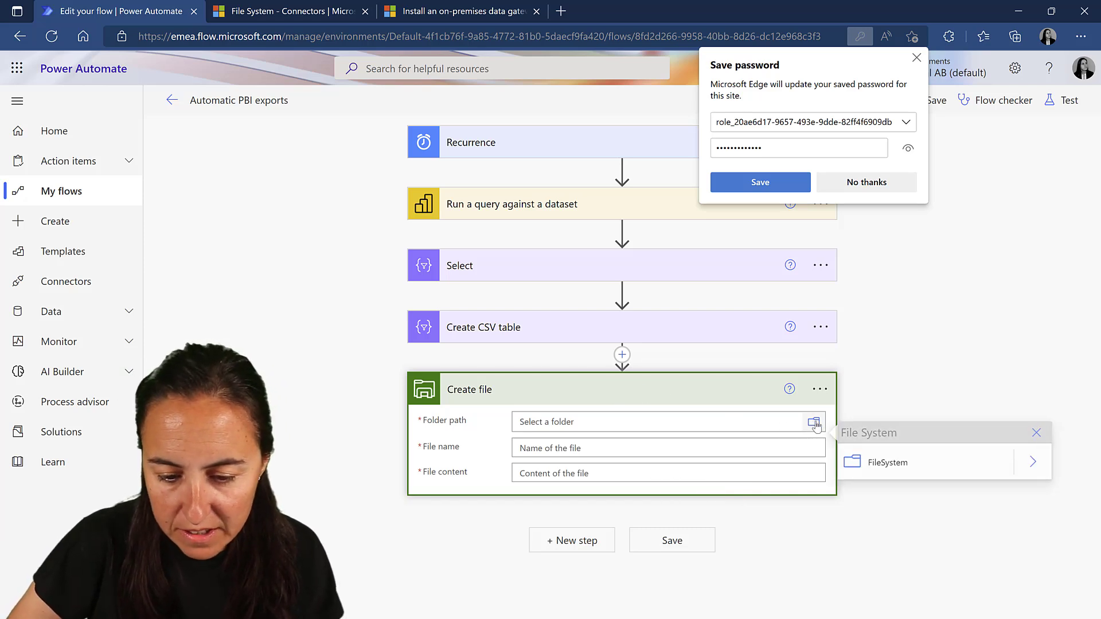
pyautogui.click(1034, 464)
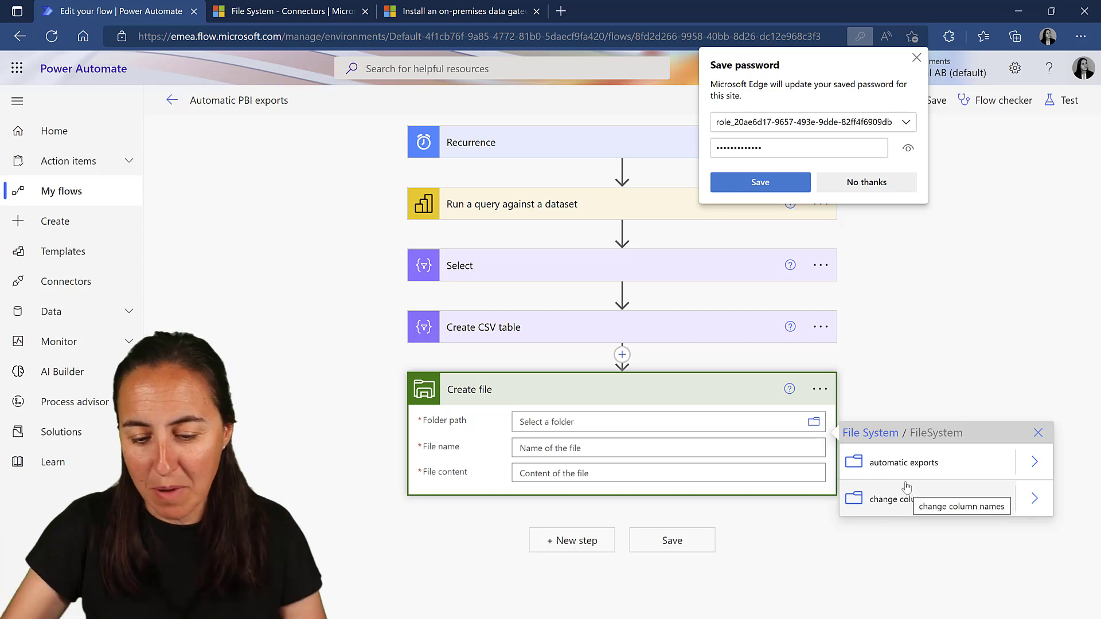
pyautogui.click(873, 436)
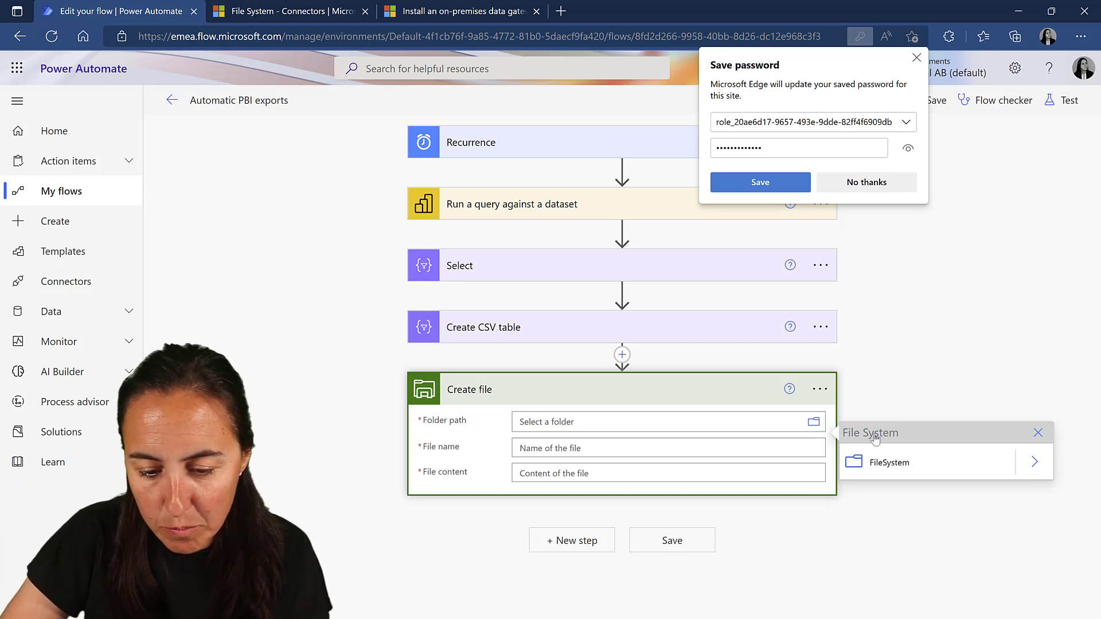
pyautogui.click(890, 464)
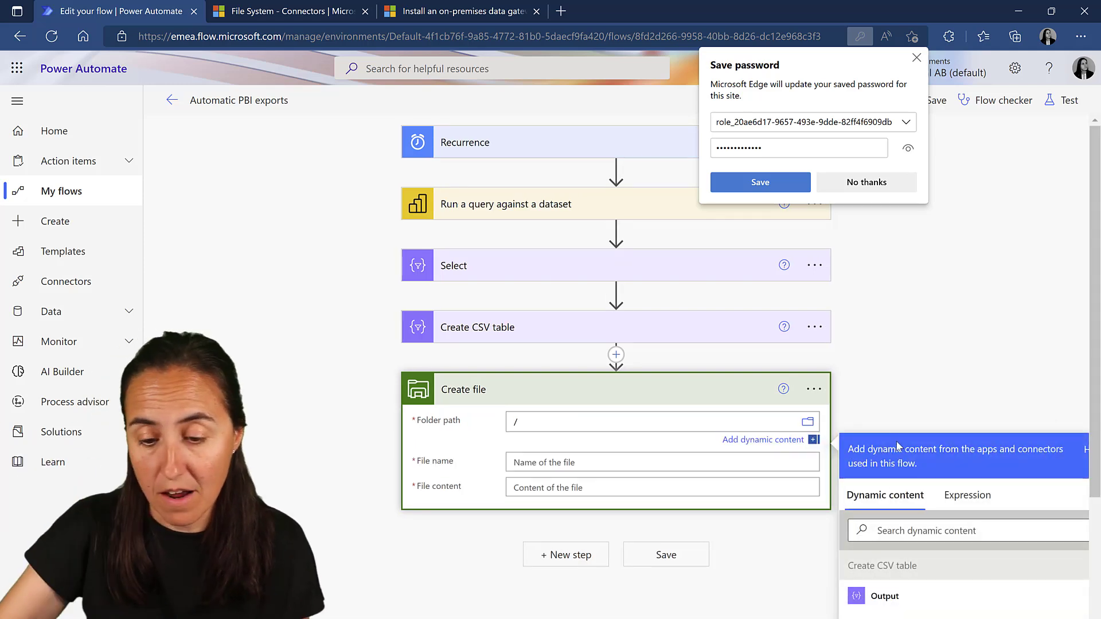
# Set the file name to formatDateTime(utcNow(),'MM-dd-yyyy') followed by _sales.csv
pyautogui.click(618, 455)
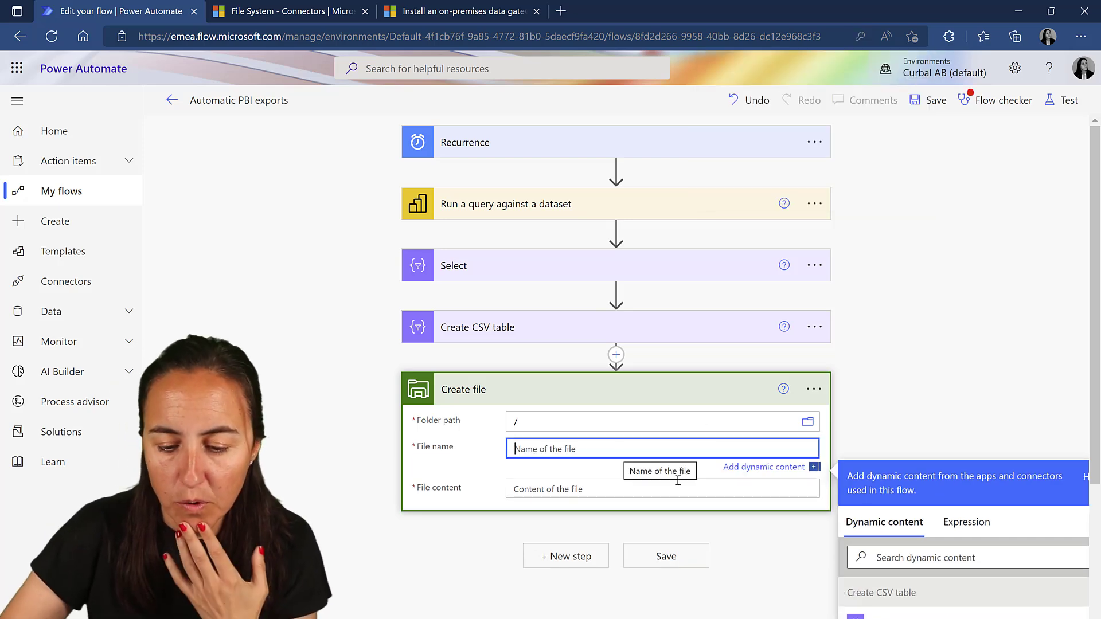
pyautogui.scroll(-4, 1006, 427)
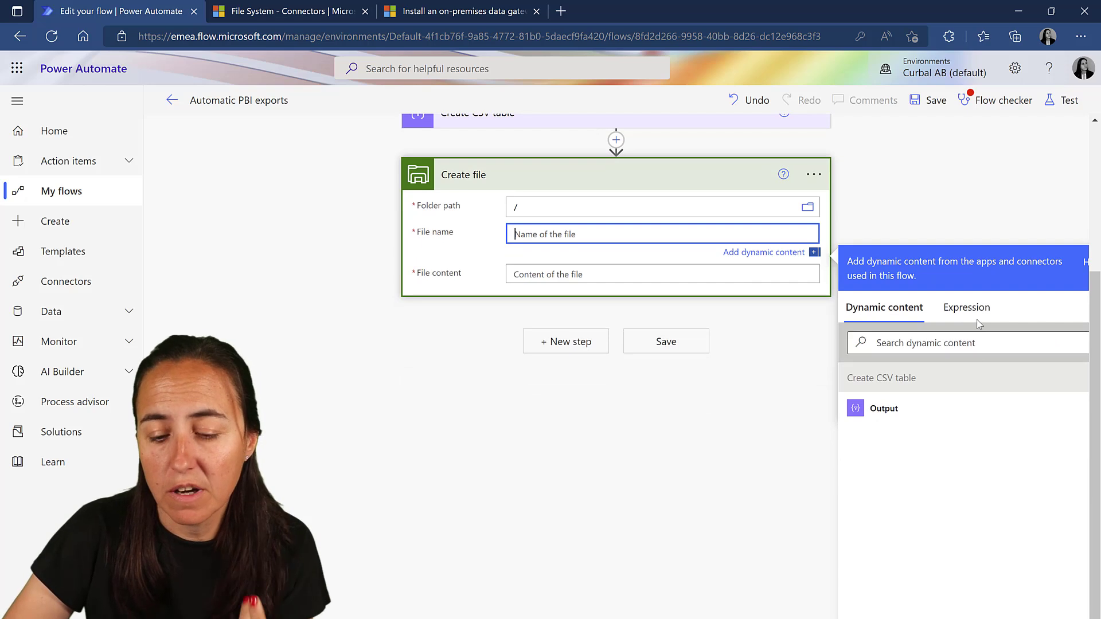
pyautogui.click(965, 307)
pyautogui.click(890, 351)
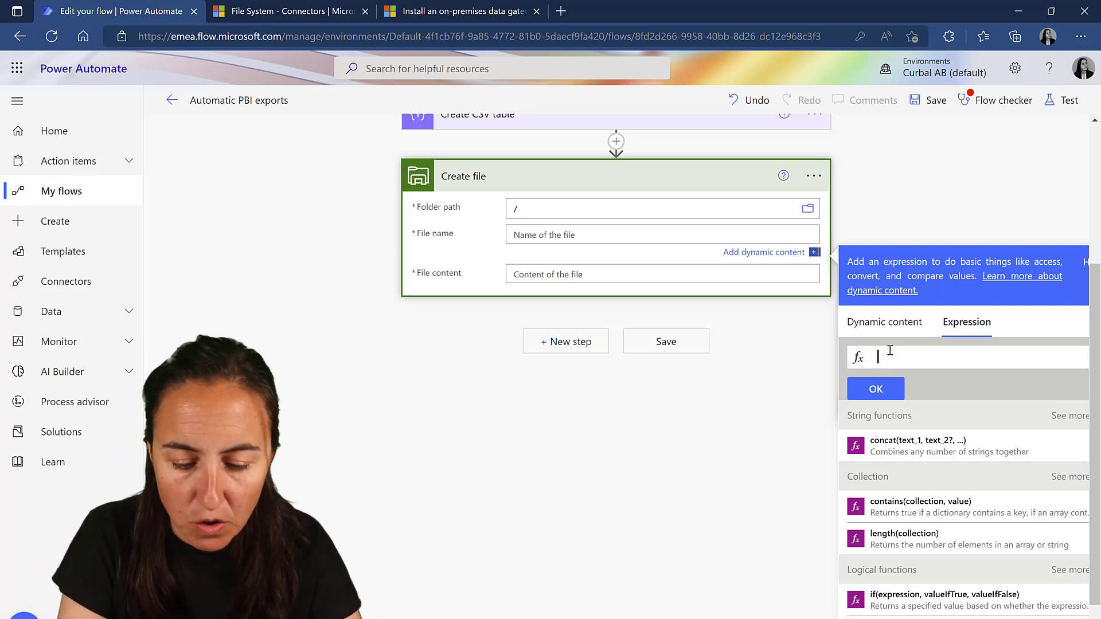
pyautogui.write('utcNow()')
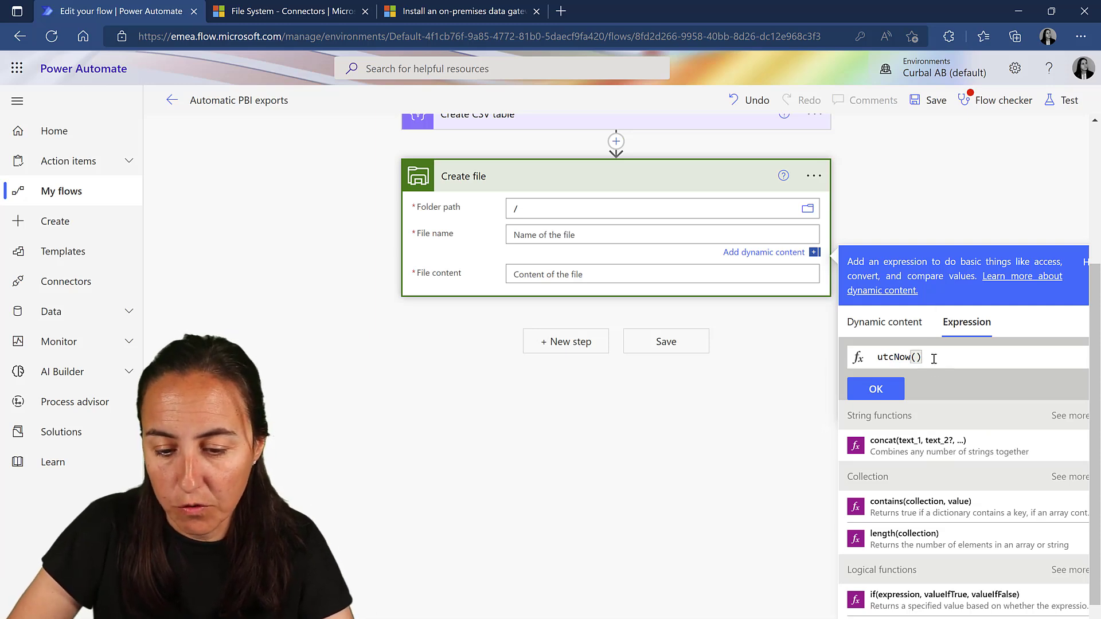
pyautogui.press('Left')
pyautogui.press('Left')
pyautogui.press('Left')
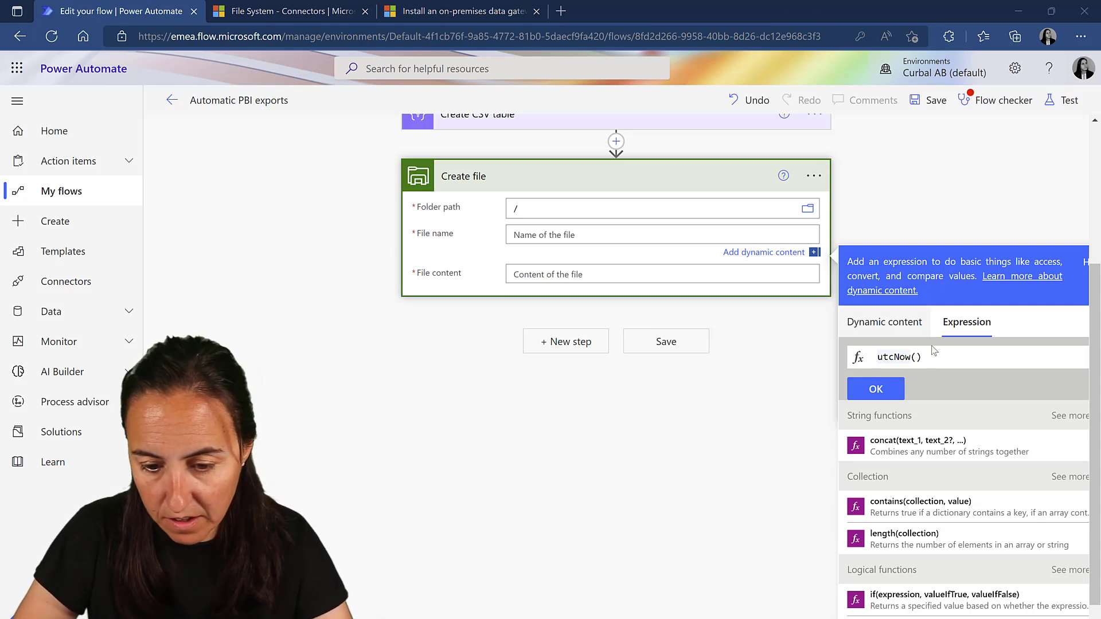
pyautogui.moveTo(924, 356); pyautogui.dragTo(873, 362)
pyautogui.write("formatDateTime(utcNow(),'MM-dd-yyyy')")
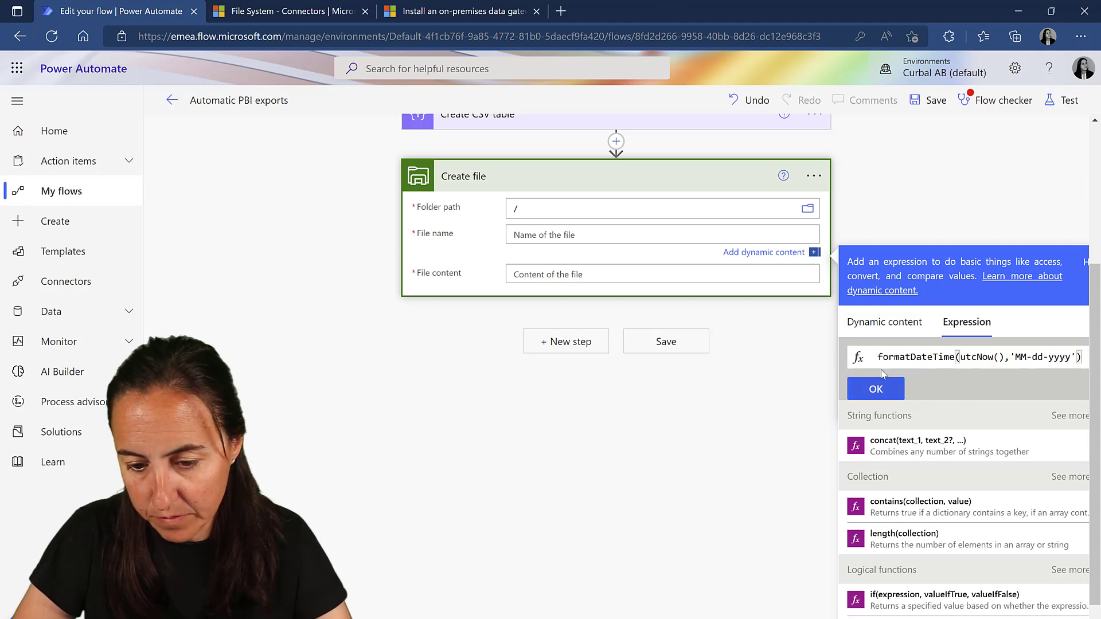
pyautogui.click(875, 389)
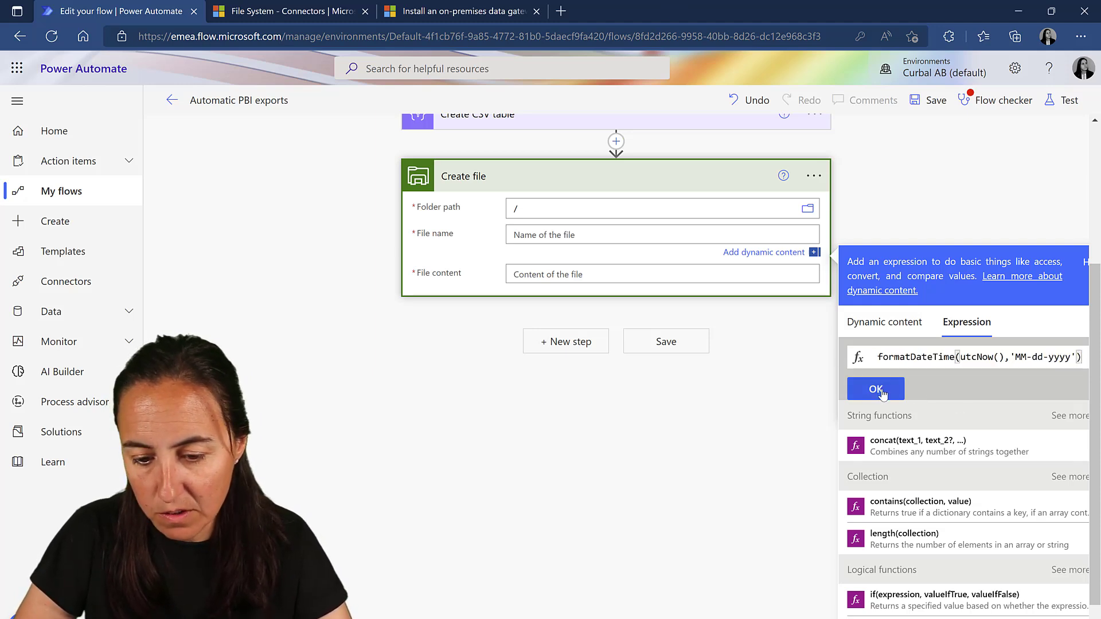
pyautogui.write('_sales')
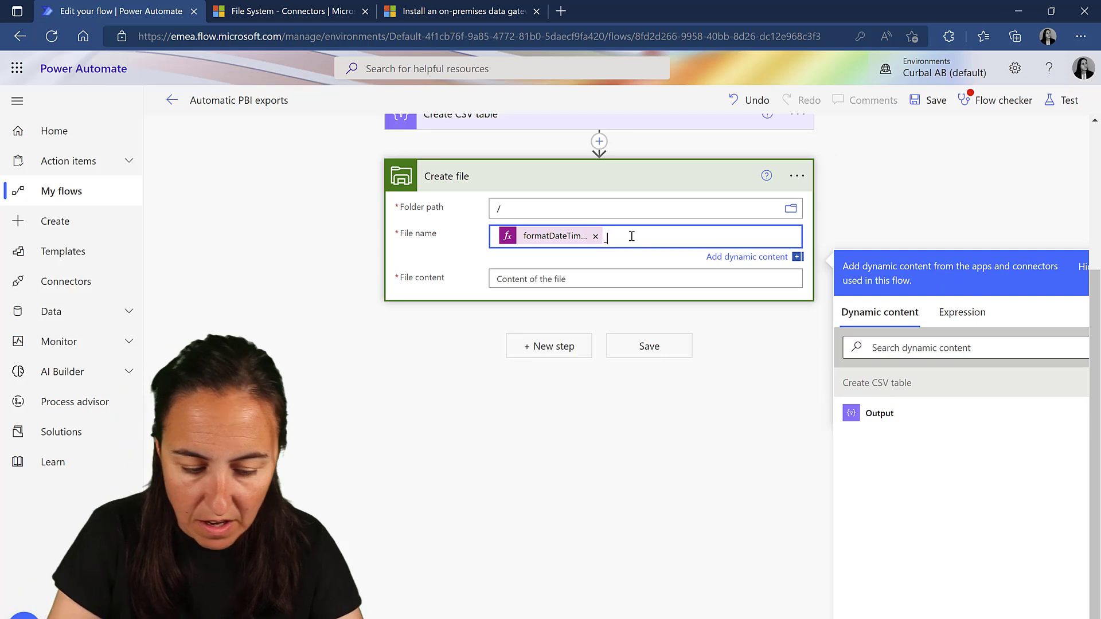
pyautogui.write('.')
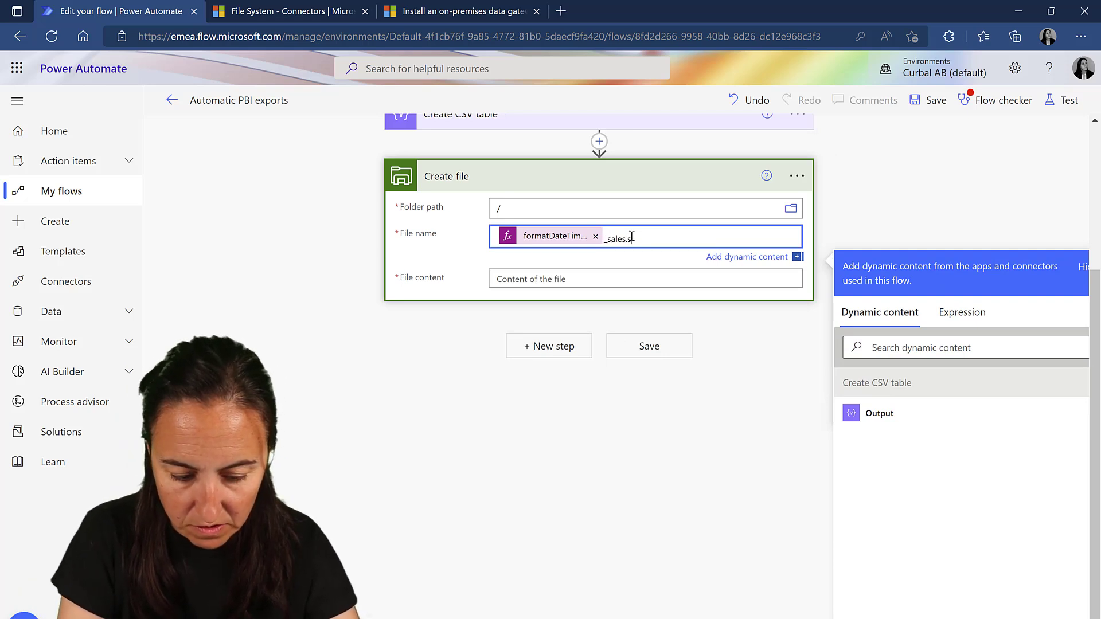
pyautogui.write('csv')
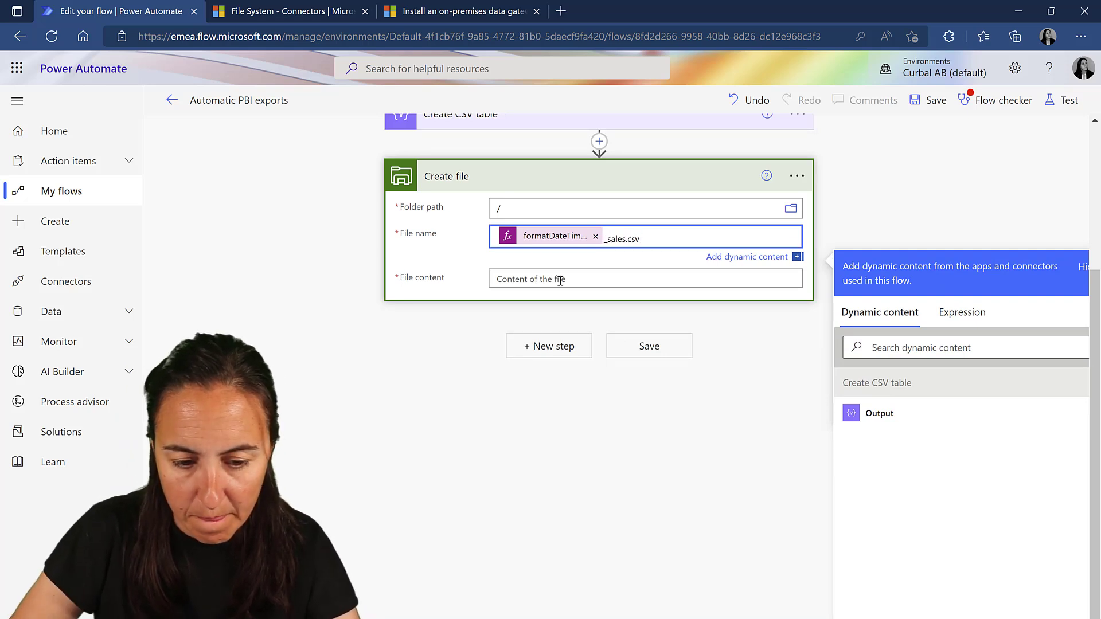
# Use the CSV table Output as the file content and save the flow
pyautogui.click(560, 280)
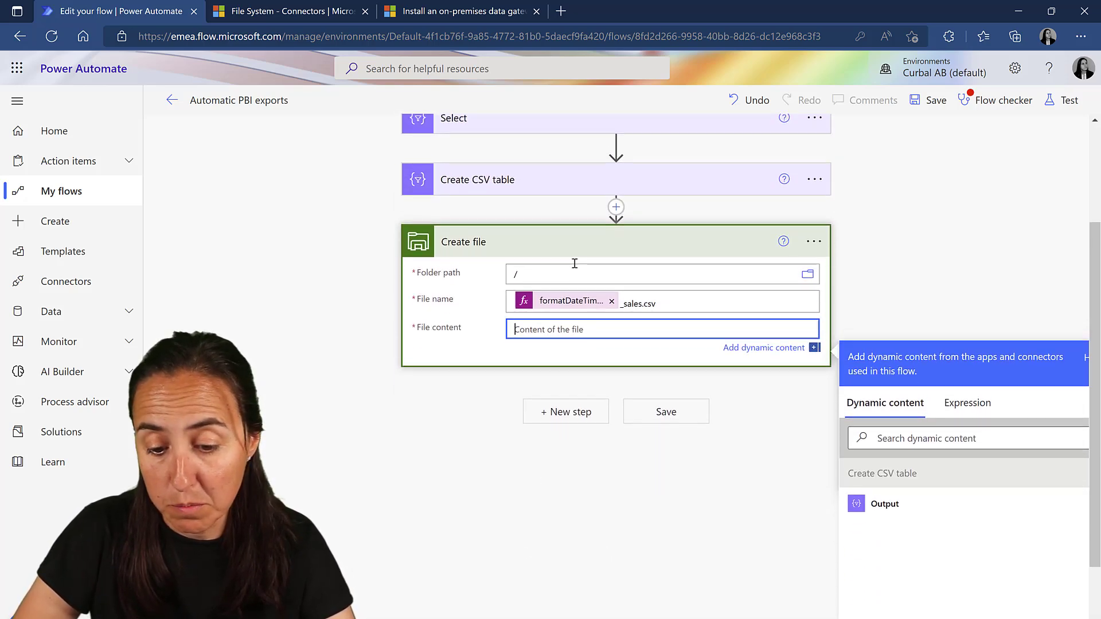
pyautogui.click(878, 497)
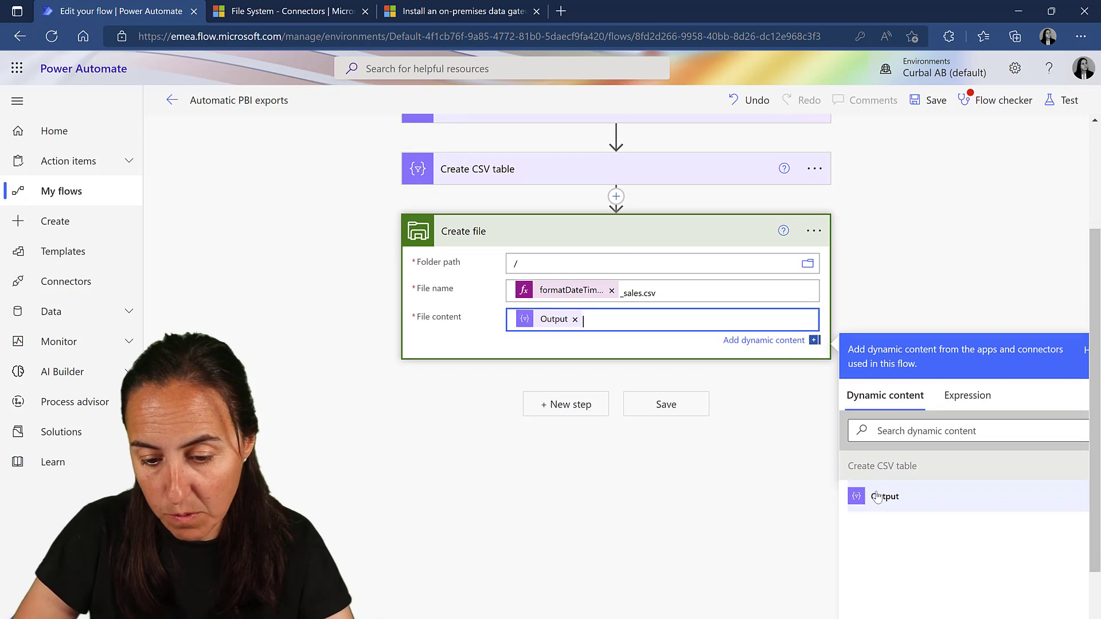
pyautogui.click(683, 410)
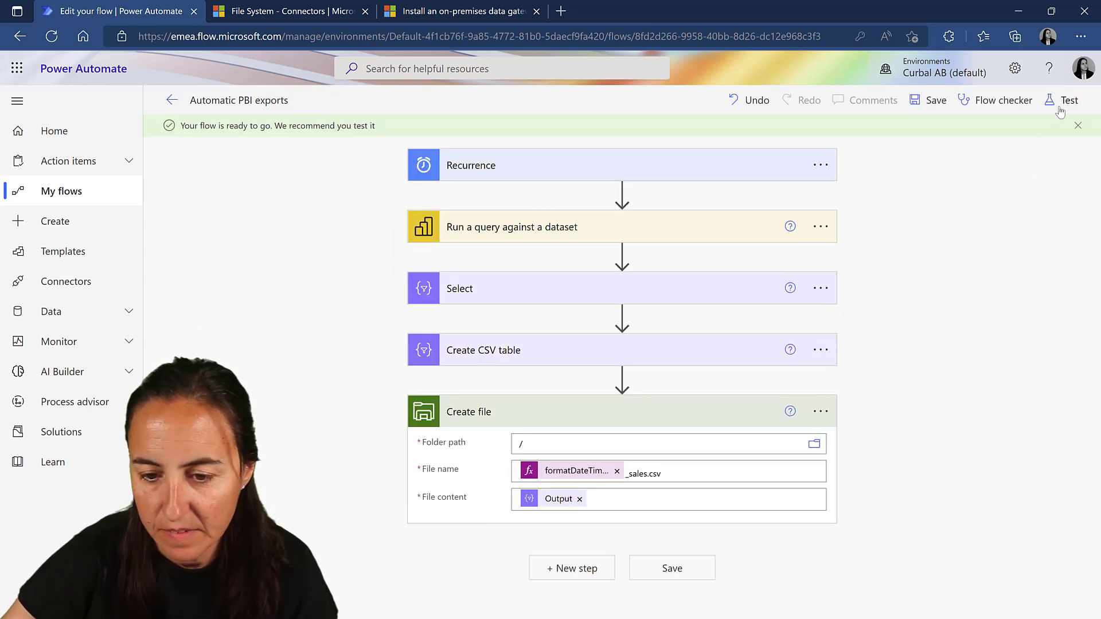
# Run a manual test of the Automatic PBI exports flow
pyautogui.click(1060, 104)
pyautogui.click(895, 612)
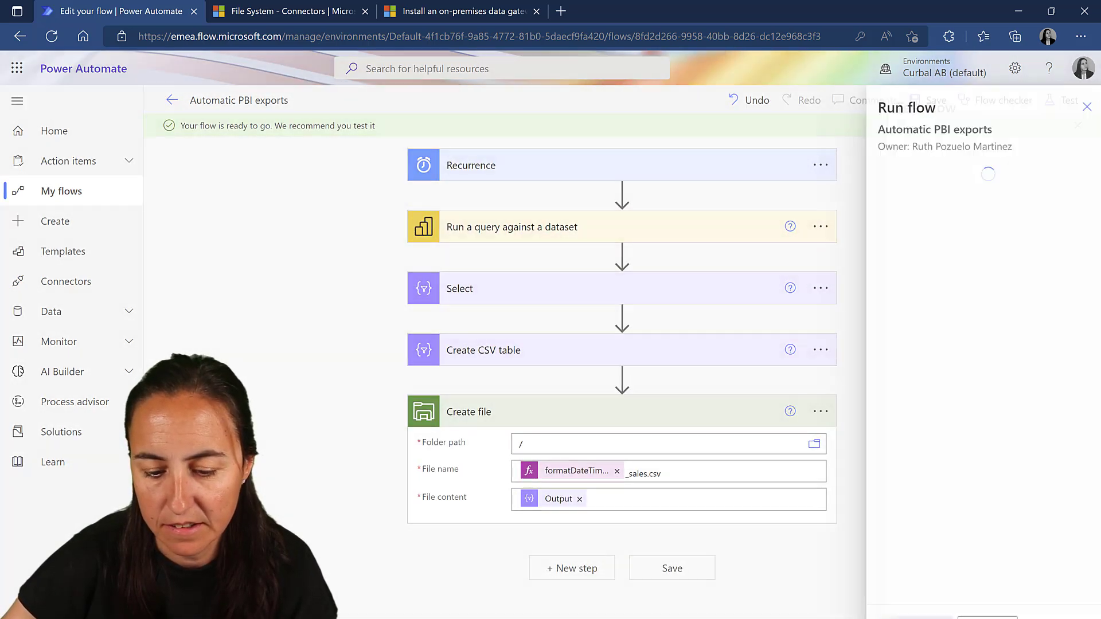
pyautogui.click(903, 617)
pyautogui.click(903, 617)
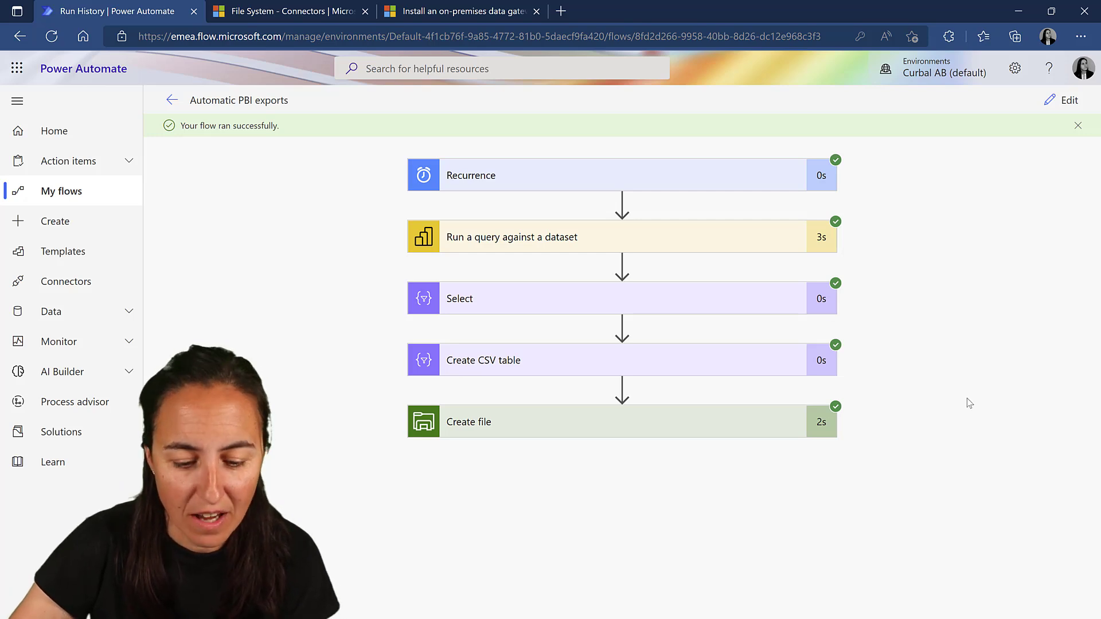
# Open 06-20-2022_sales.csv from the fitler and automate folder in File Explorer
pyautogui.moveTo(551, 618)
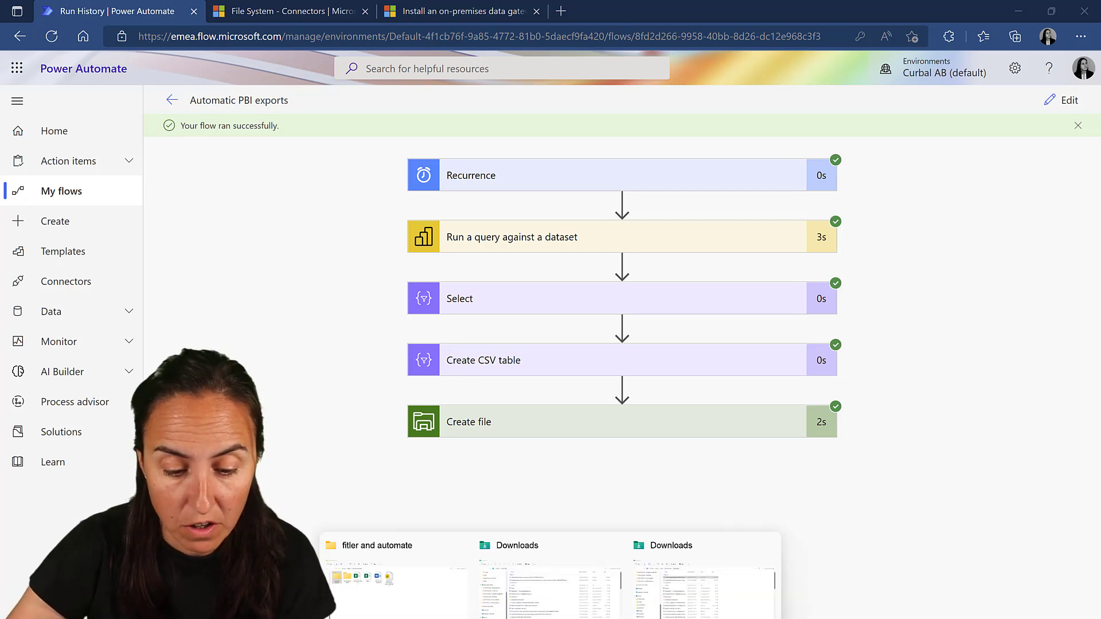
pyautogui.click(395, 568)
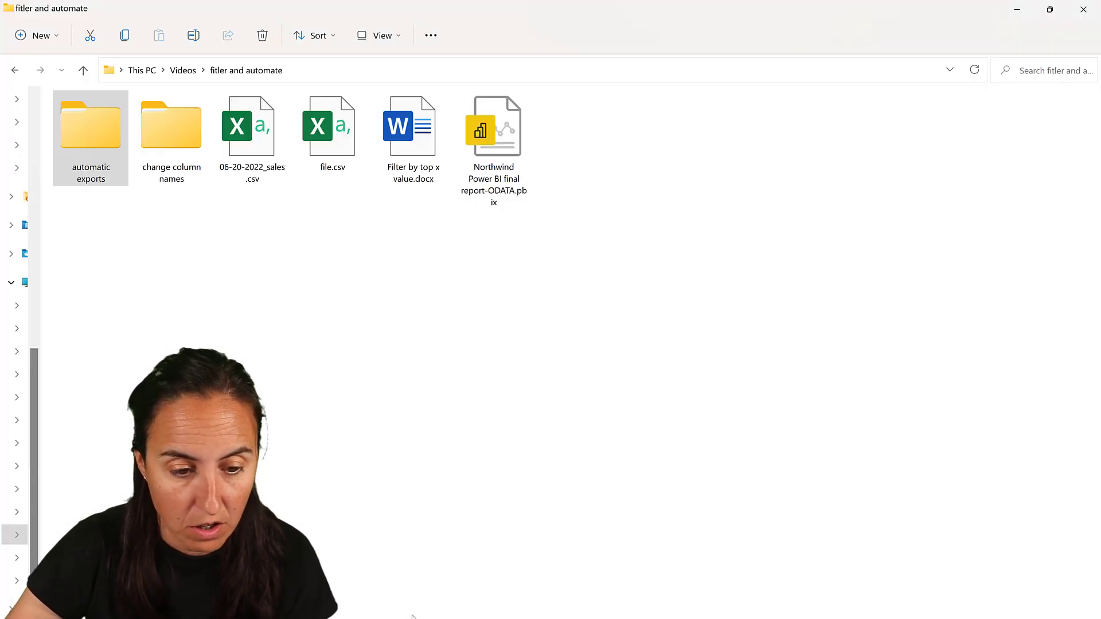
pyautogui.doubleClick(257, 169)
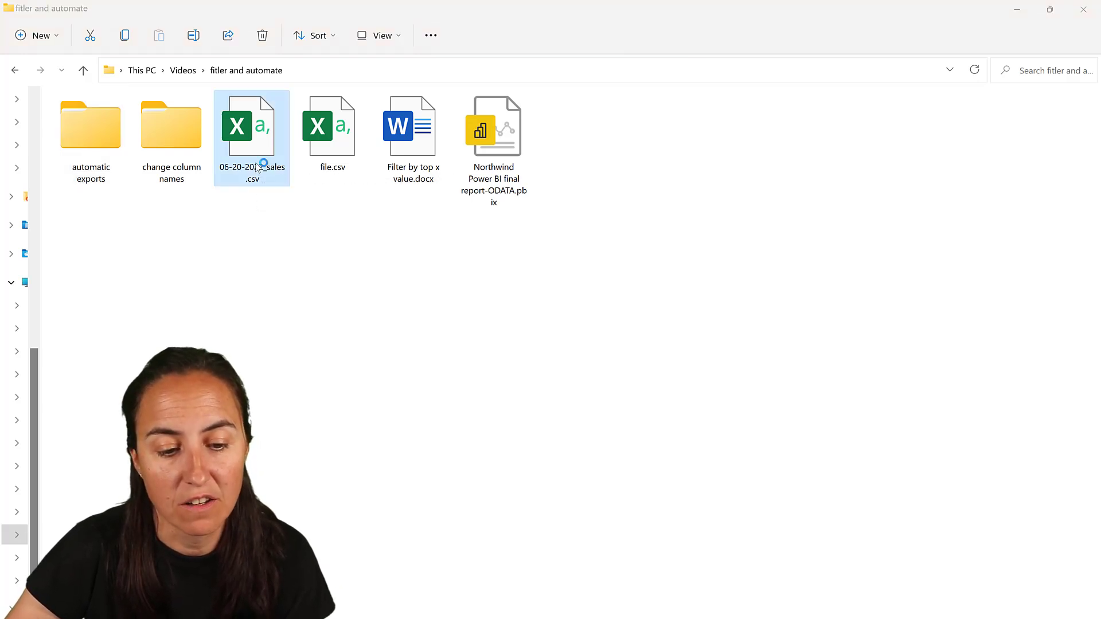